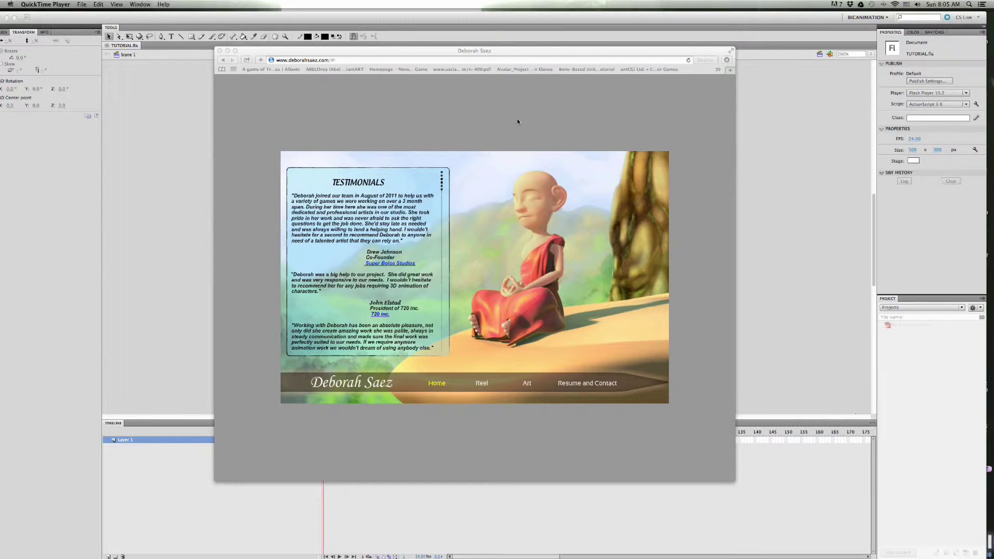
Open the portfolio site's Art section, choose the middle category, view the MonsterWalk animation enlarged and close it
left_click_drag(418, 51, 404, 46)
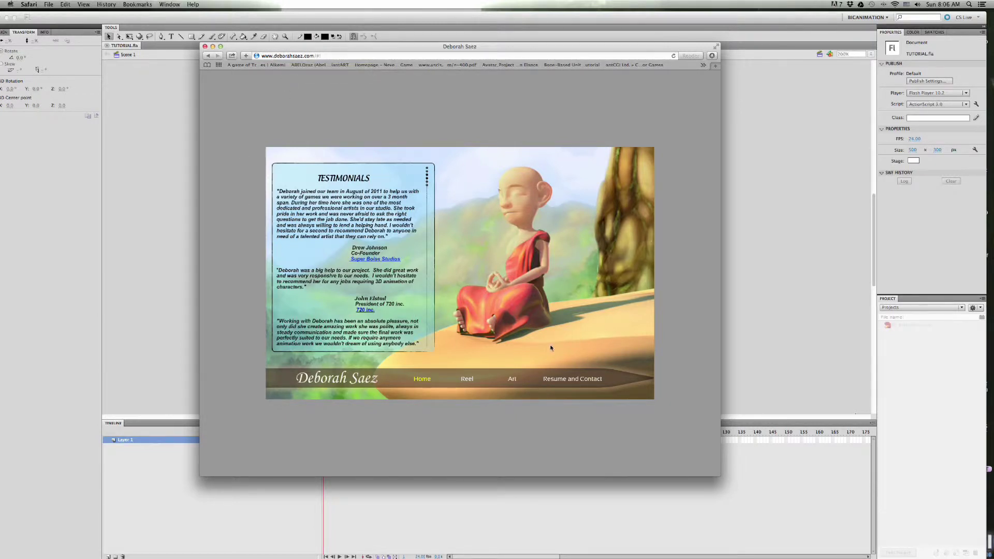
left_click(561, 381)
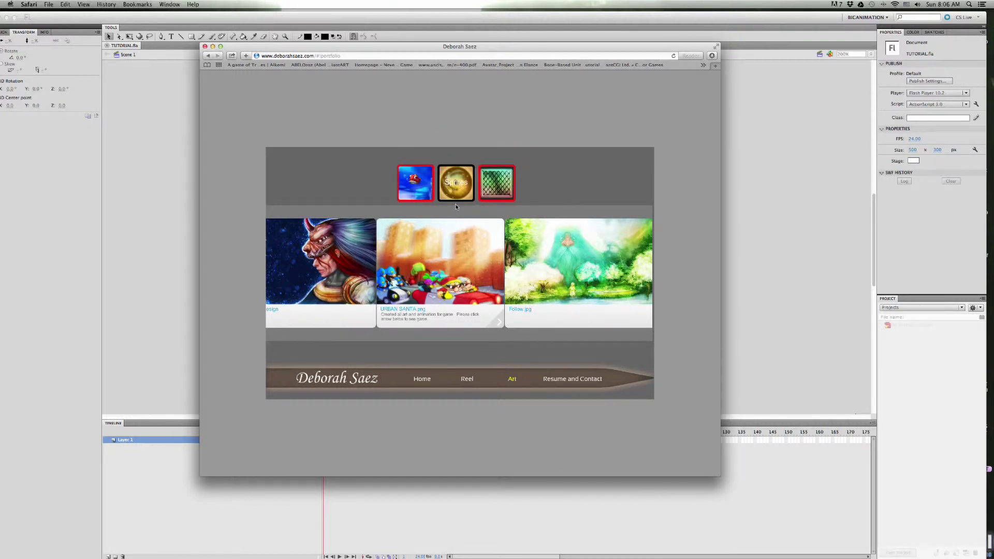
left_click(456, 200)
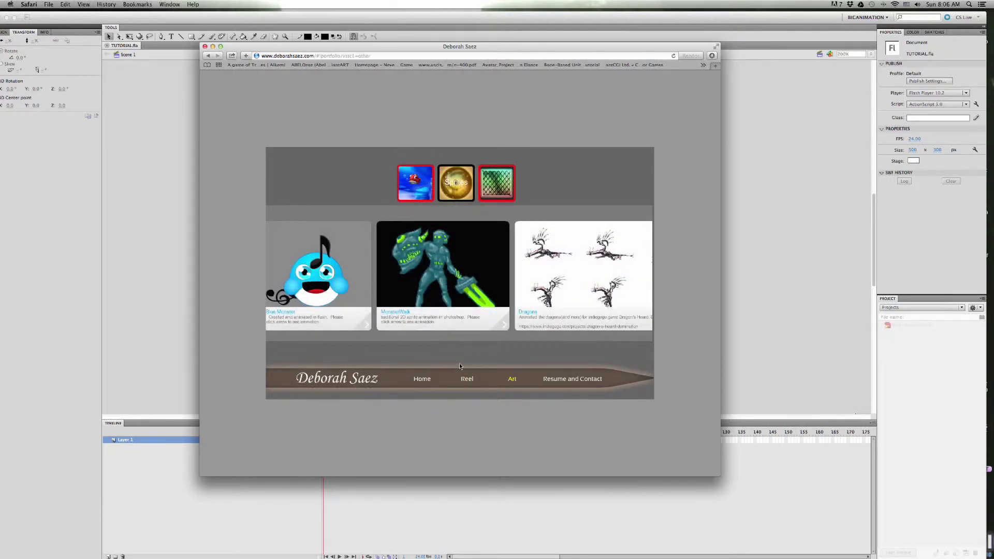
left_click(492, 329)
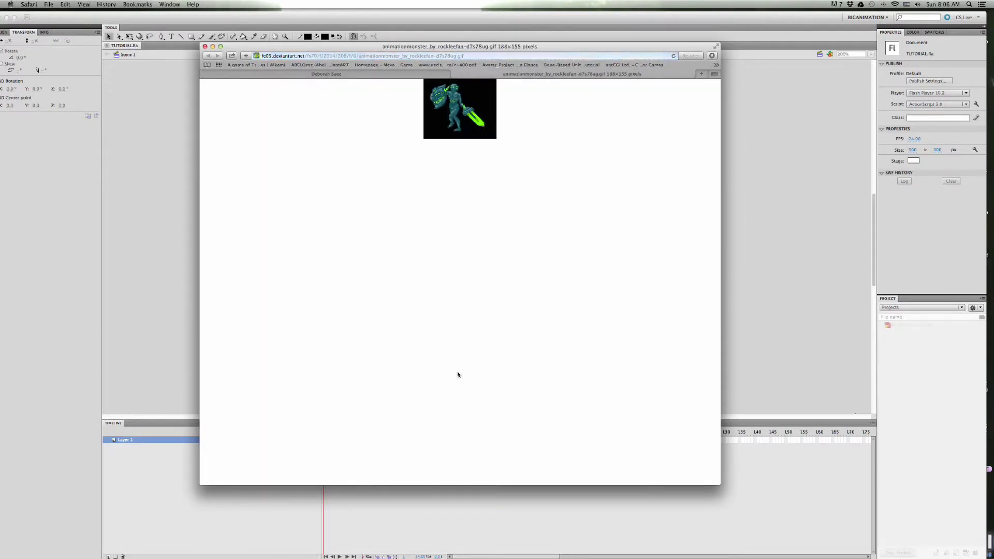
key("super+plus")
key("super+plus")
key("super+plus")
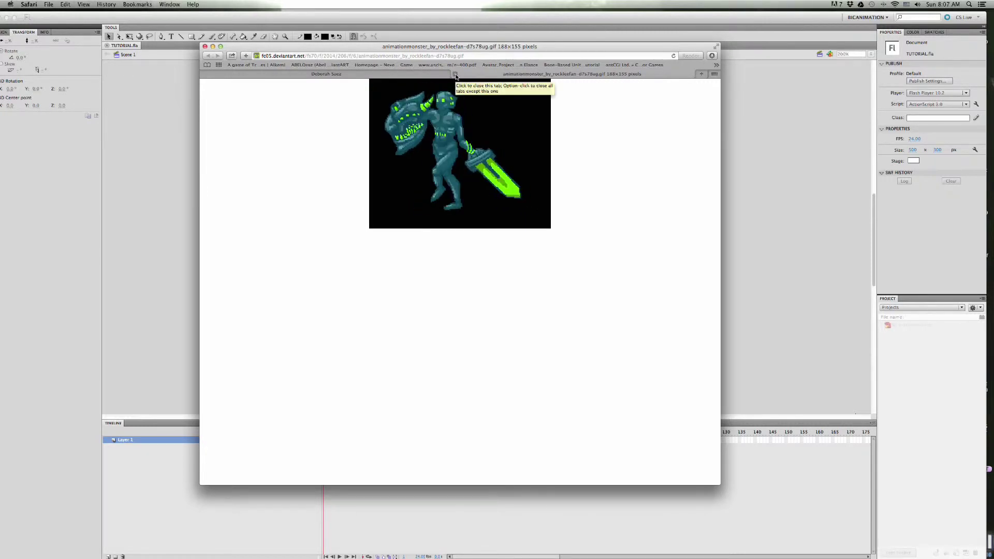
left_click(456, 76)
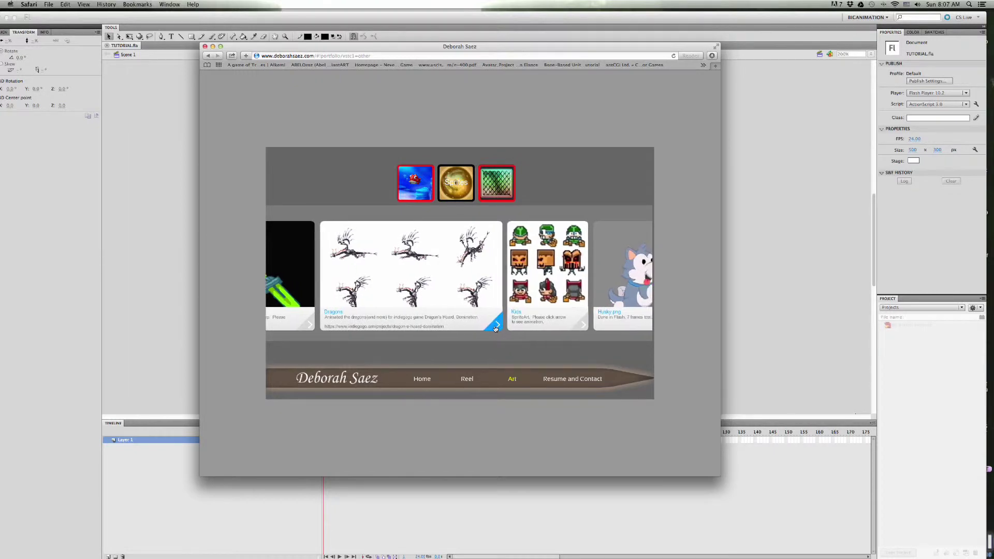
Open the Dragons animation from the gallery, view it at a larger size and close it
left_click(499, 345)
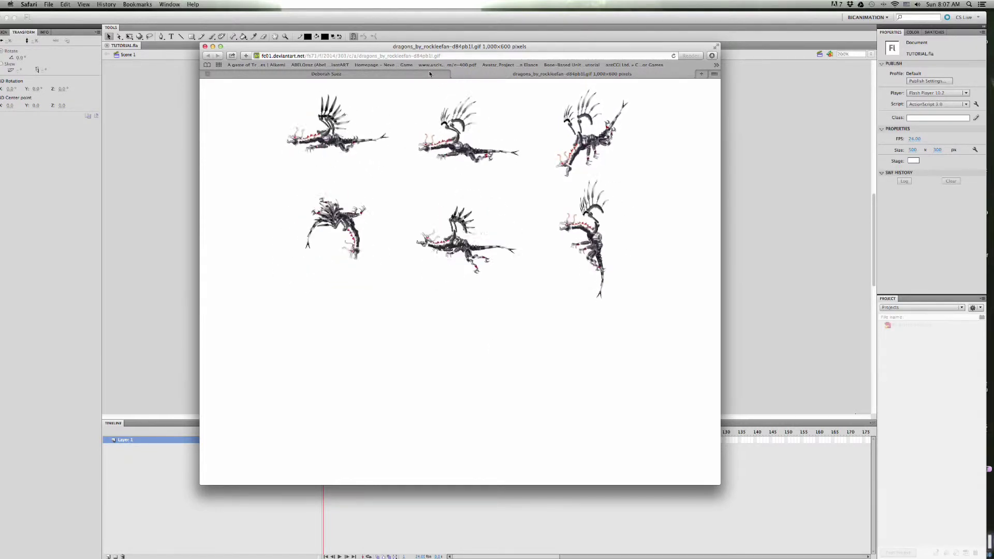
key("super+plus")
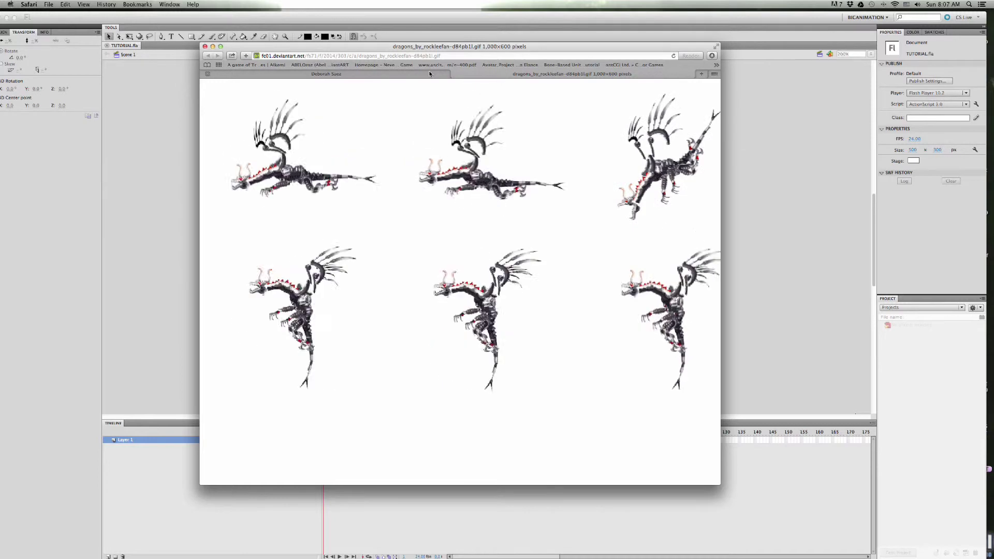
key("super+minus")
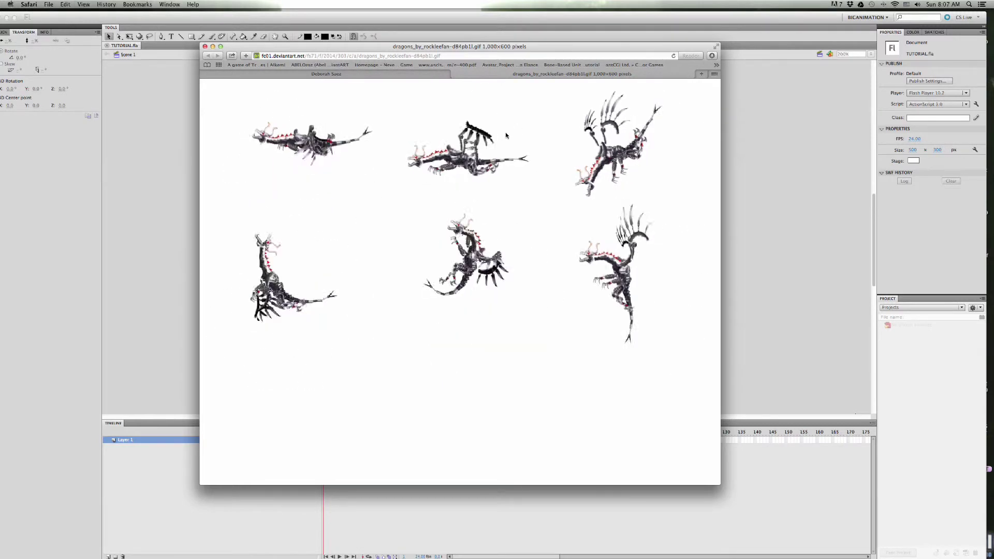
left_click(456, 75)
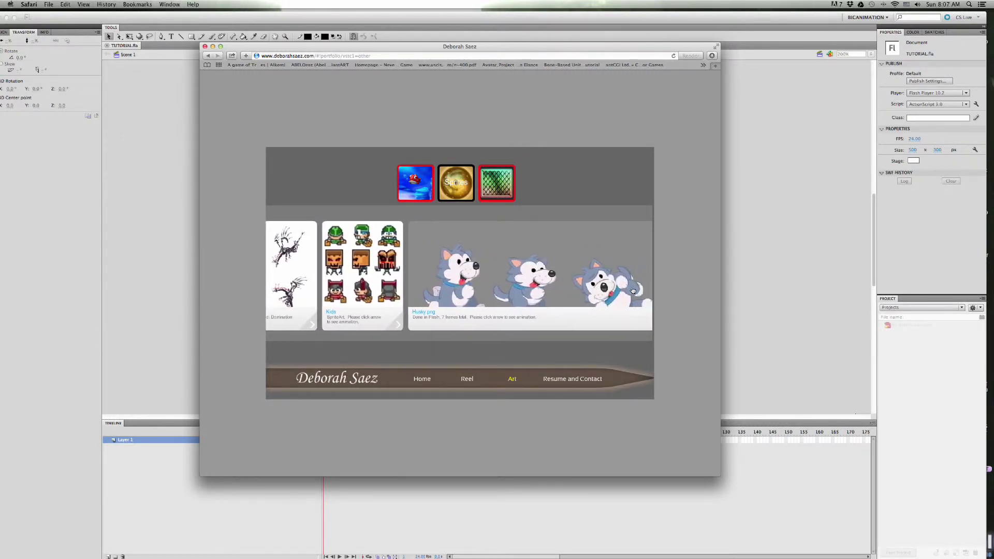
Play the looping Husky animation from the gallery in full screen, exit full screen and close the page
left_click(584, 328)
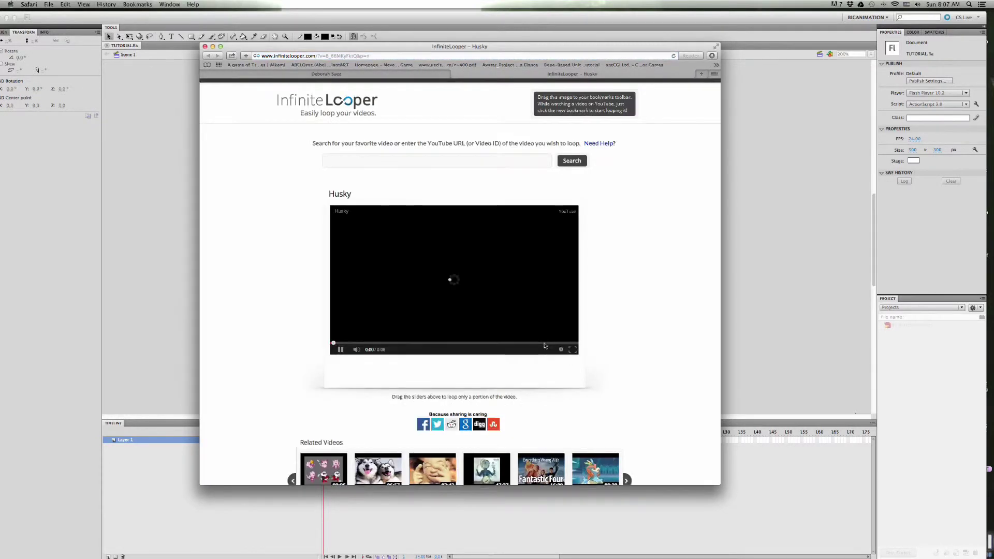
left_click(574, 349)
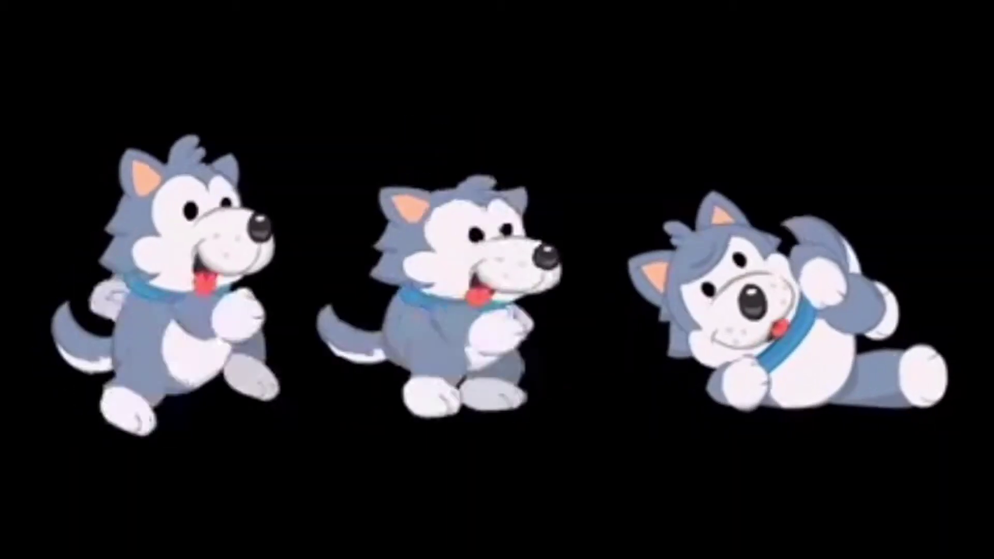
mouse_move(355, 267)
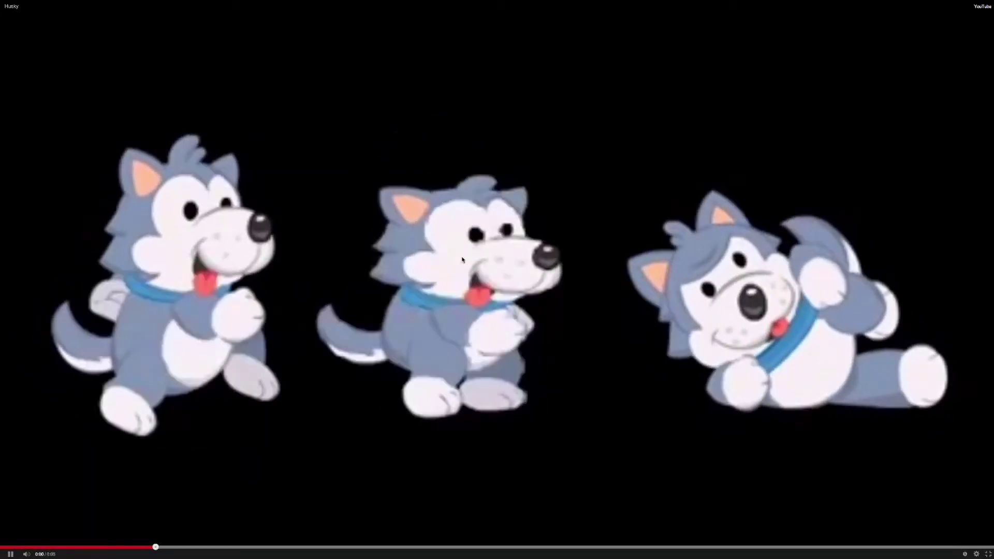
key("Escape")
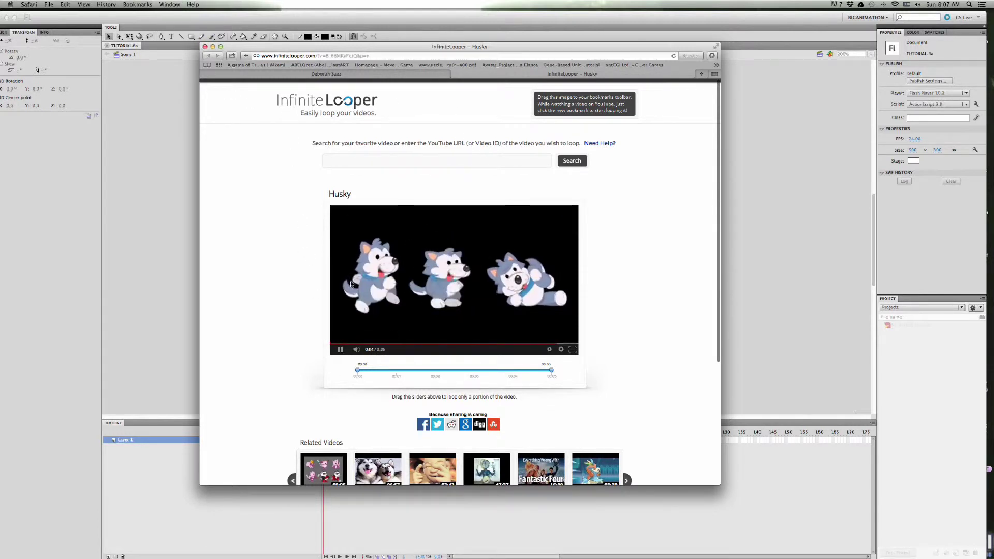
key("super+w")
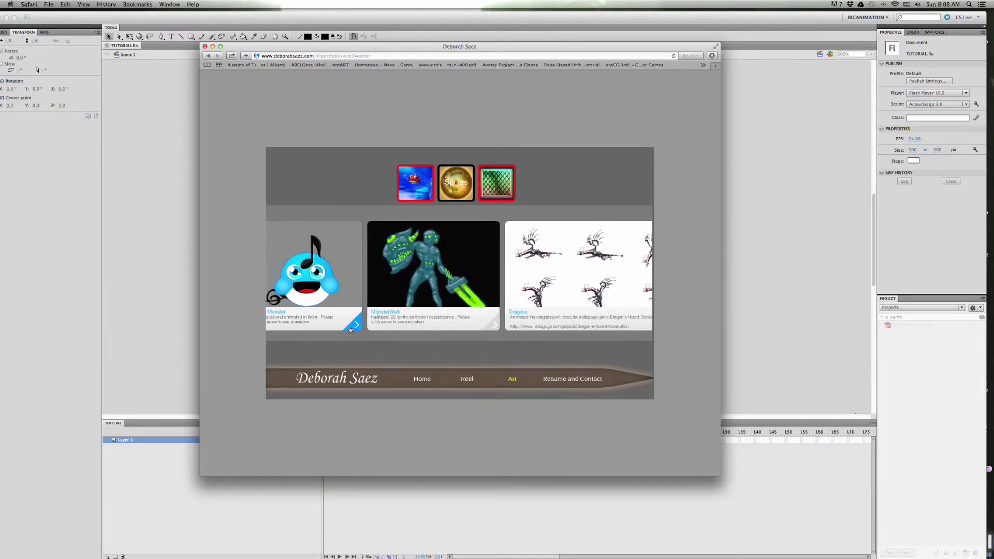
Play the blue monster animation made in Flash in full screen and close its page
left_click(355, 332)
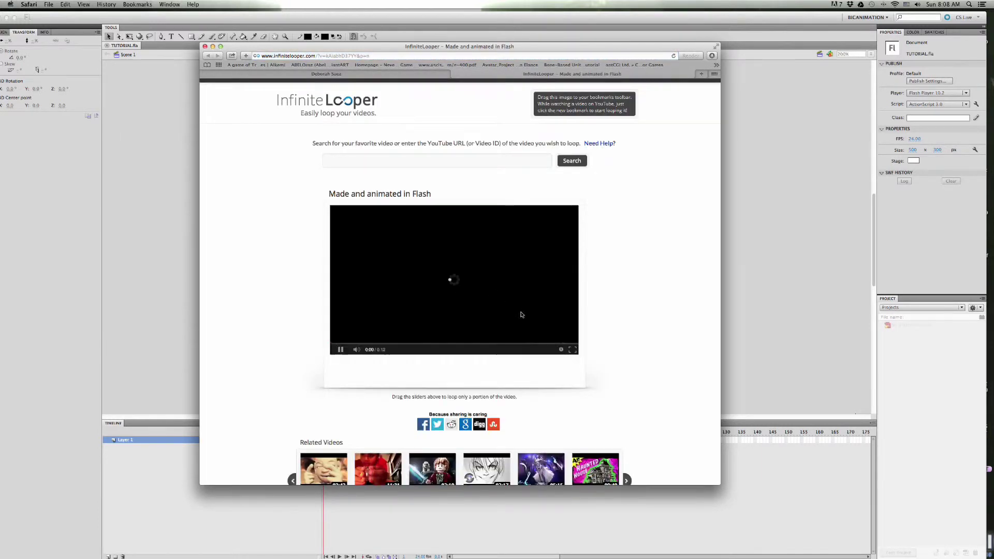
left_click(572, 349)
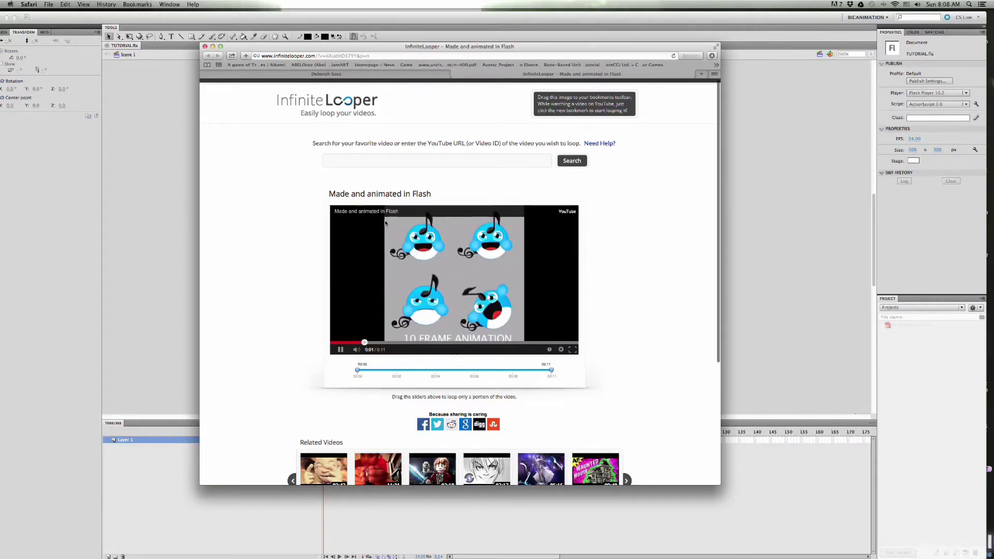
left_click(455, 76)
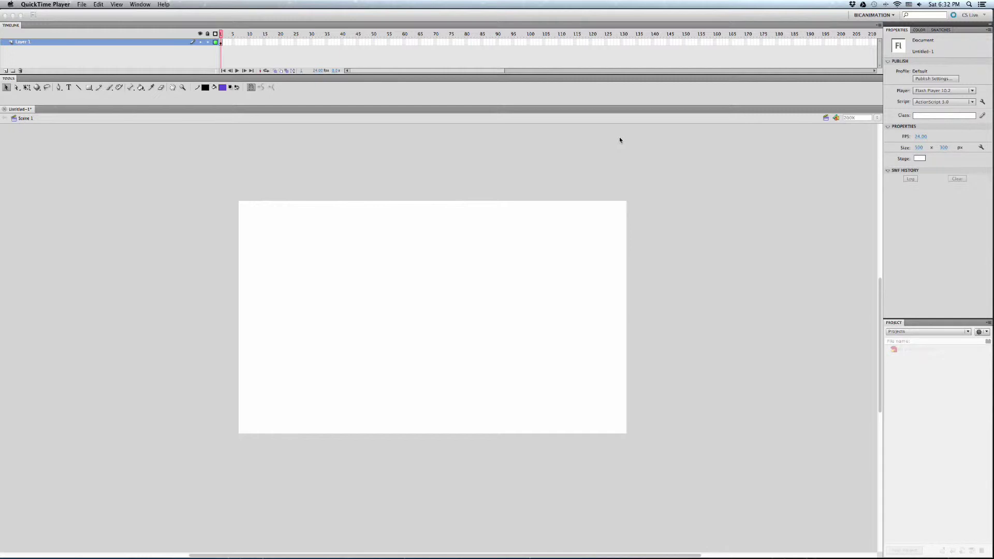
Switch to Flash and look over the color mixer, the swatches, the document properties and the stage area
left_click(267, 17)
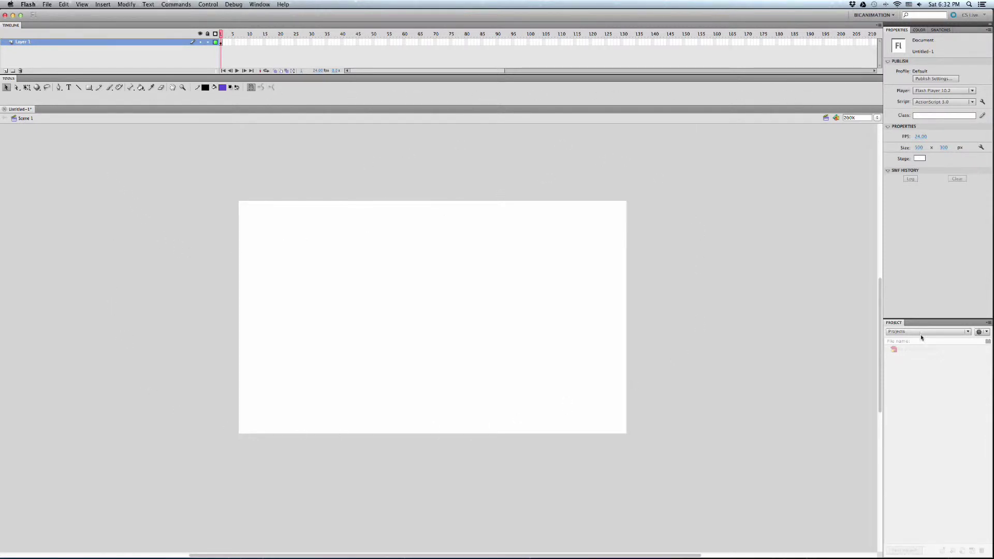
left_click(921, 30)
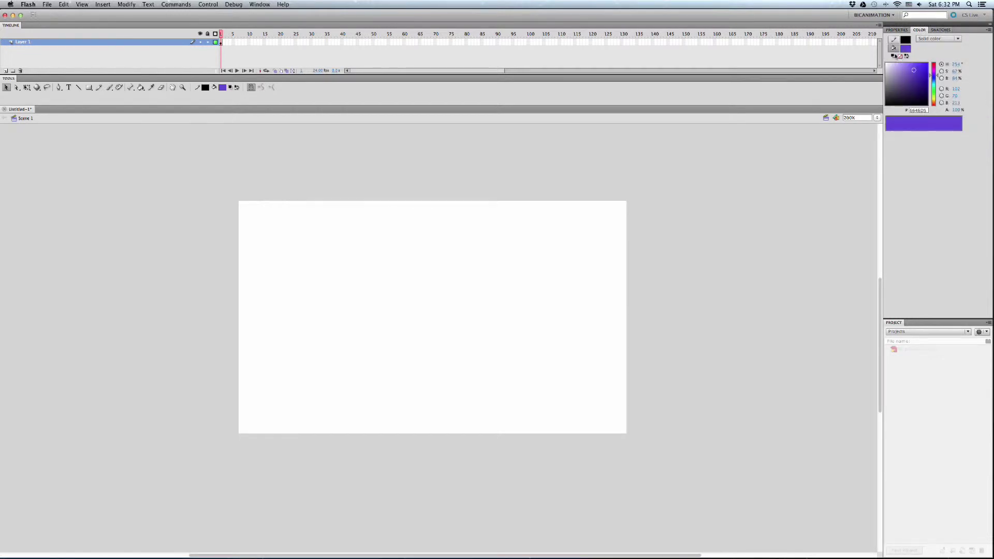
left_click(939, 30)
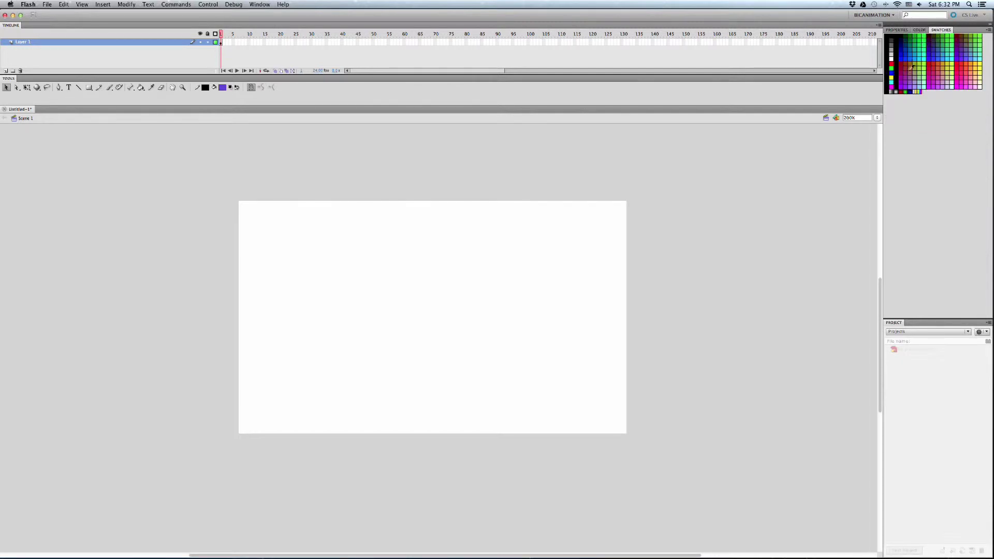
left_click(898, 31)
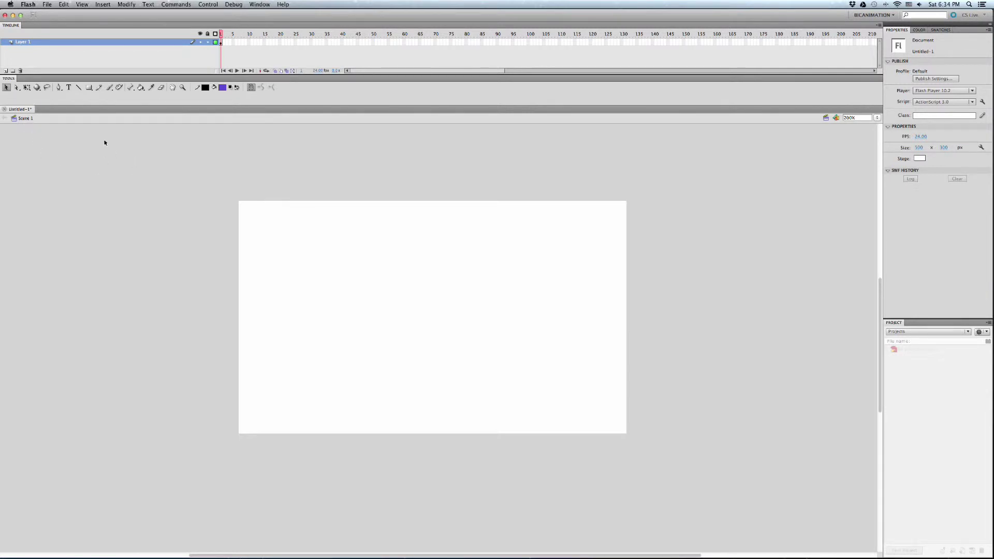
left_click_drag(173, 170, 711, 477)
Try a red fill color in the color mixer and a gray one from the fill palette
left_click(921, 31)
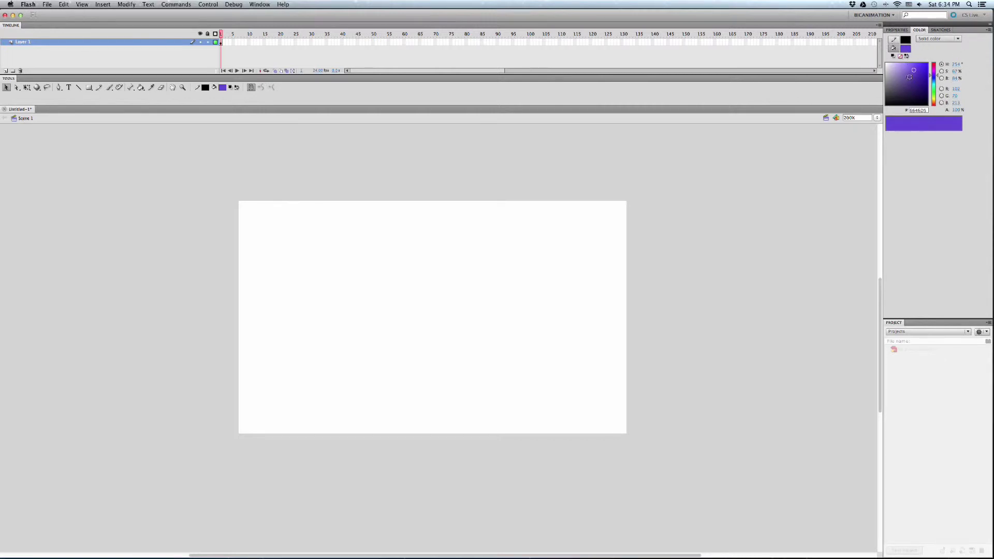
mouse_move(914, 72)
left_mouse_down()
mouse_move(922, 80)
mouse_move(909, 95)
mouse_move(937, 79)
mouse_move(937, 88)
mouse_move(909, 83)
mouse_move(906, 71)
mouse_move(939, 102)
mouse_move(905, 83)
mouse_move(937, 97)
mouse_move(937, 62)
mouse_move(917, 74)
mouse_move(916, 63)
left_mouse_up()
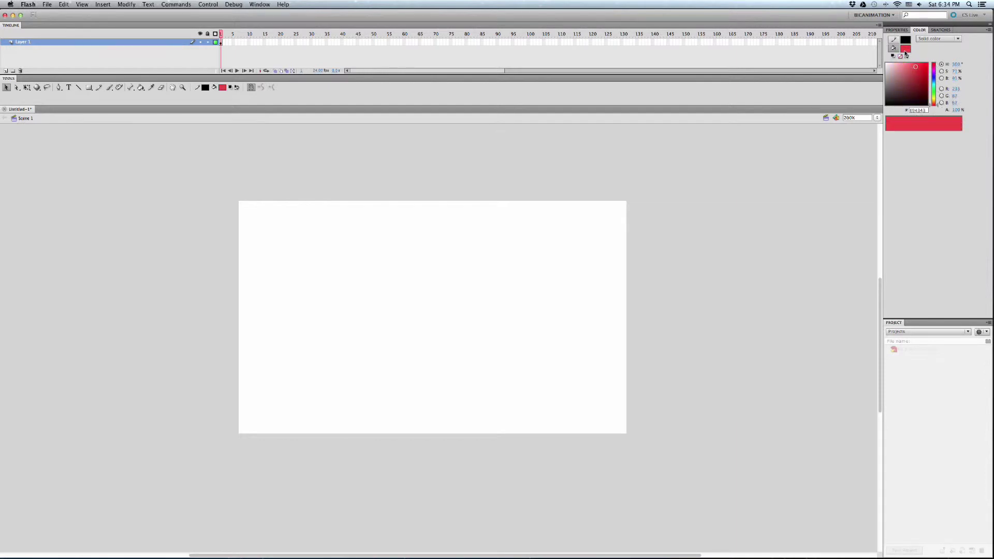
left_click(906, 48)
Sample several color swatches, set the fill to bright green and return to the document properties
left_click(941, 29)
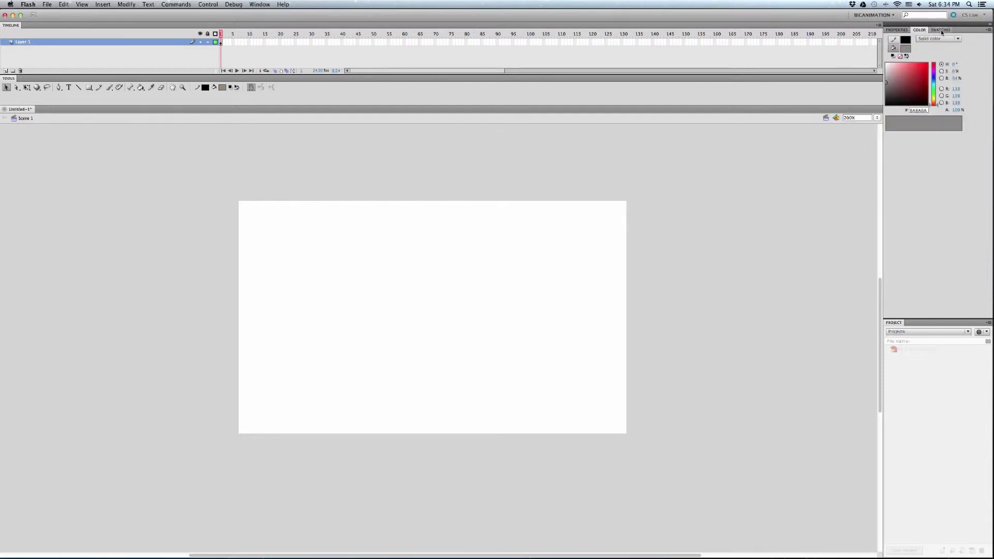
left_click(940, 30)
left_click(937, 43)
left_click(917, 68)
left_click(952, 73)
left_click(961, 51)
left_click(949, 44)
left_click(897, 30)
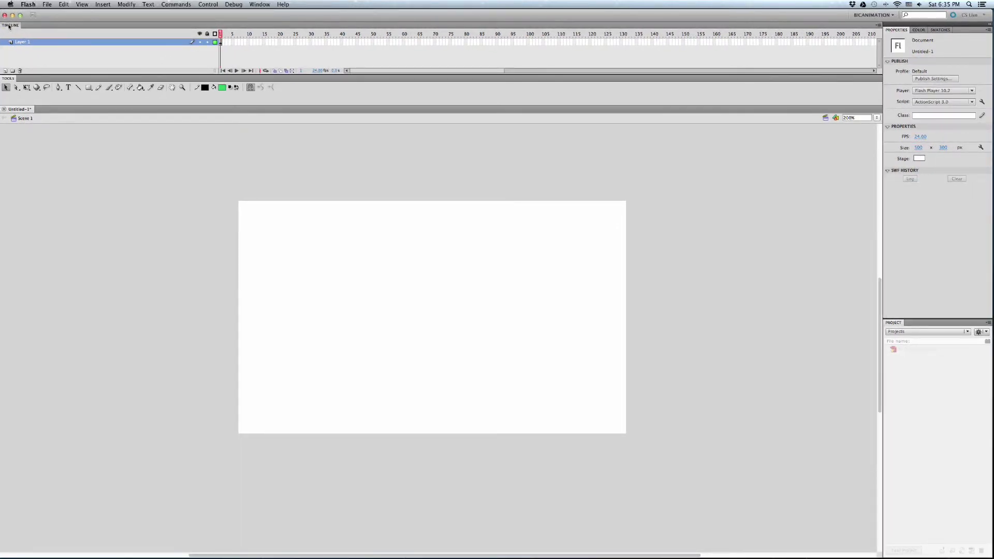
Undock the Timeline, resize it to a wide, short strip and dock it in the group with Properties, Color and Swatches
left_click_drag(9, 26, 83, 225)
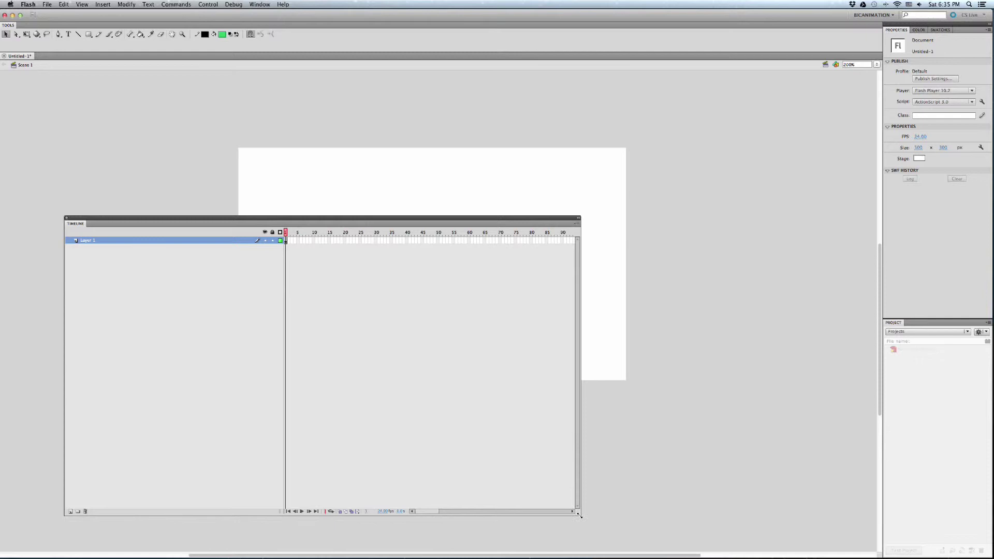
left_click_drag(578, 516, 708, 304)
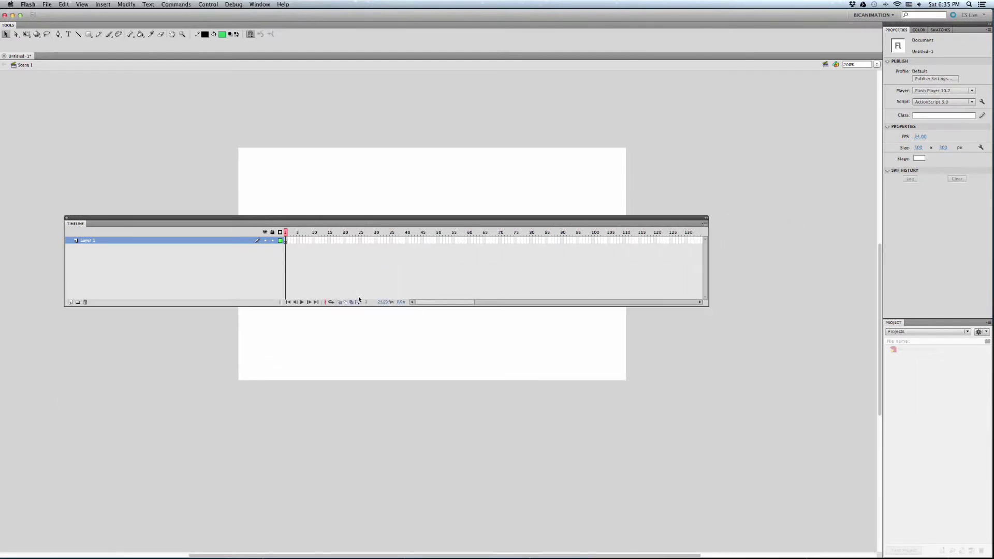
left_click_drag(81, 223, 898, 35)
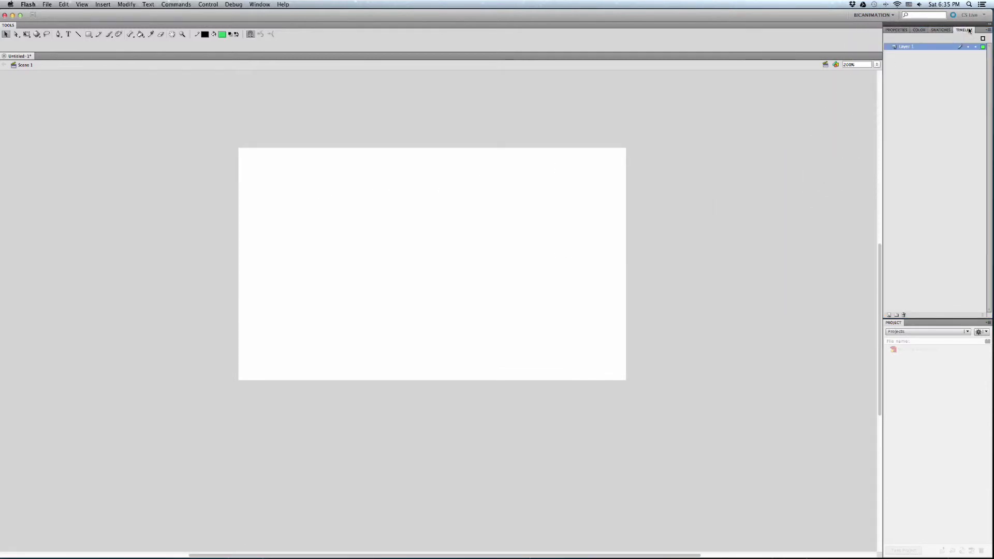
left_click(945, 30)
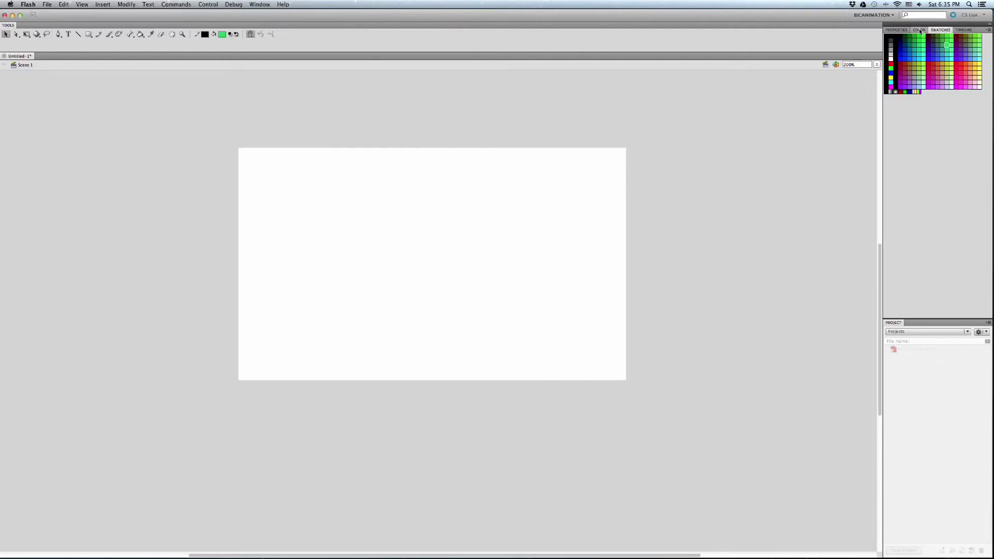
left_click(920, 30)
left_click(897, 30)
left_click(963, 30)
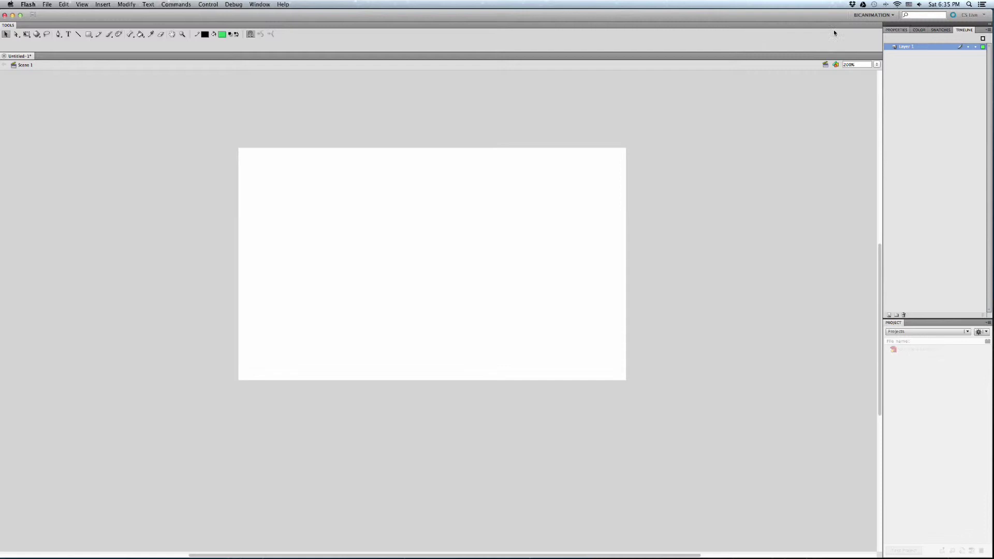
Undock the Tools panel, stretch it into a single horizontal row and float it above the stage
left_click_drag(4, 26, 84, 147)
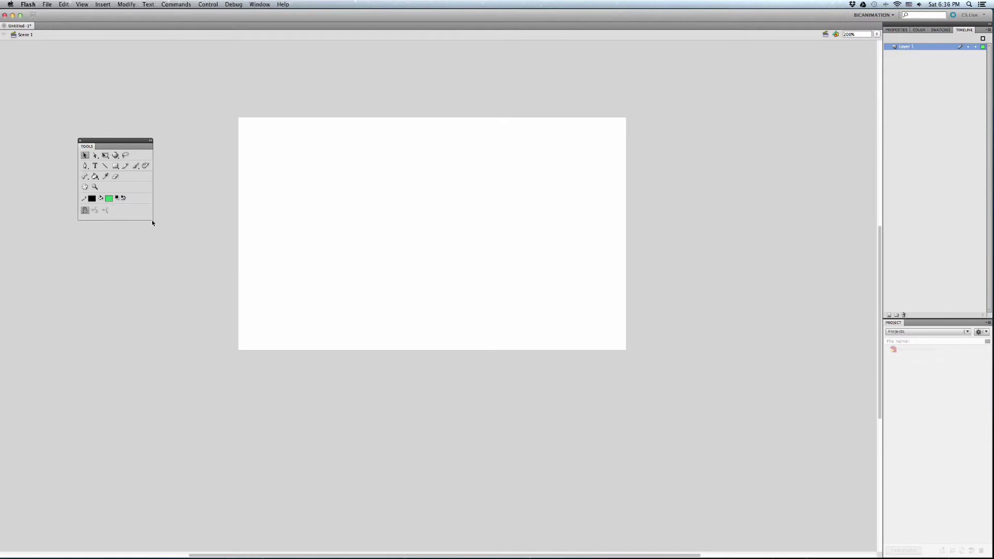
left_click_drag(152, 220, 543, 127)
left_click_drag(328, 141, 461, 66)
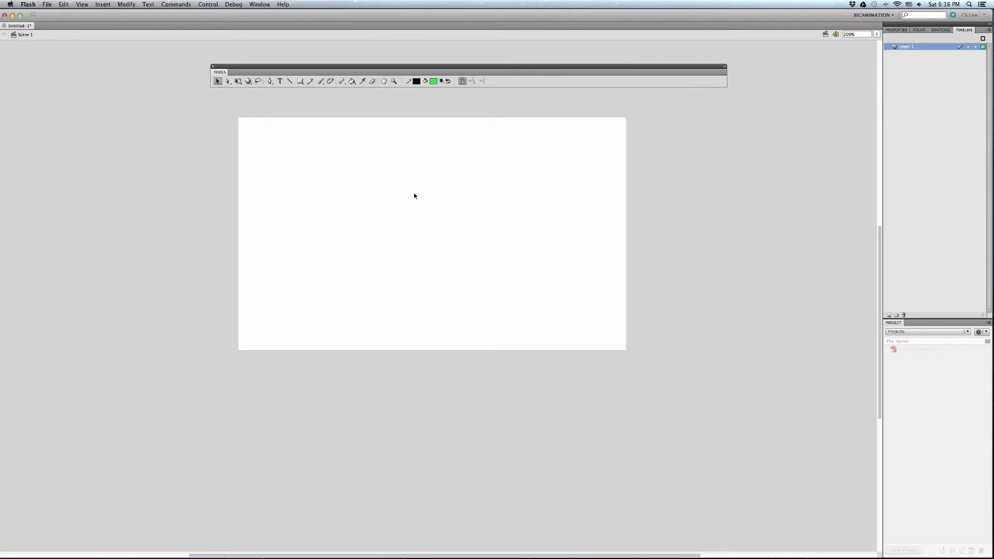
scroll(388, 222, "up", 5)
scroll(420, 311, "down", 3)
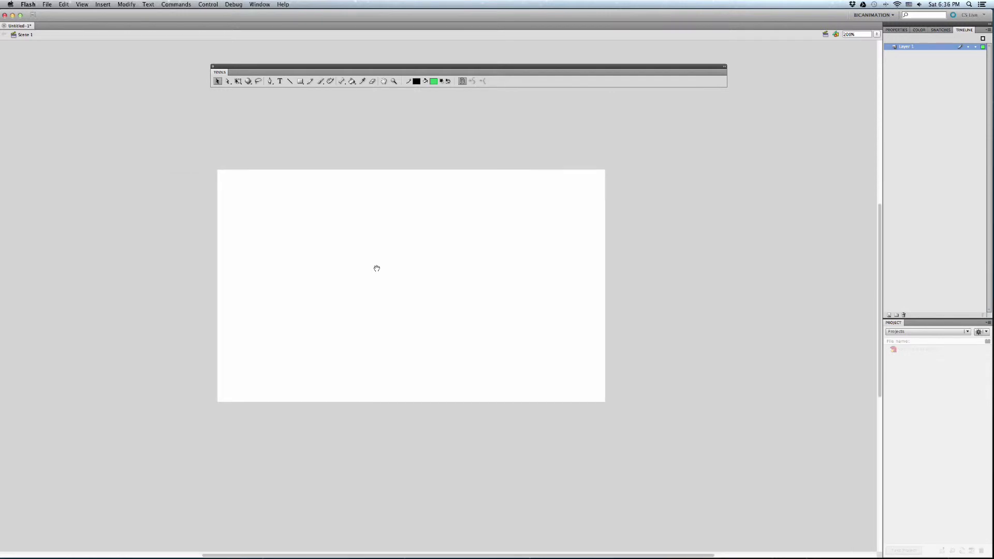
left_click_drag(384, 65, 328, 98)
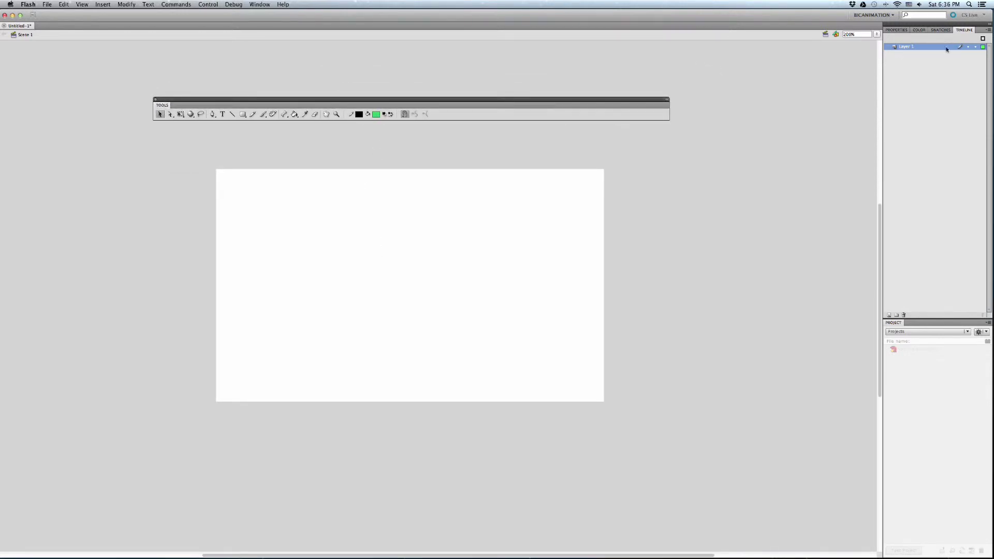
Try docking the Tools panel below the stage and along its left side, and float it above the stage again
left_click_drag(215, 100, 172, 556)
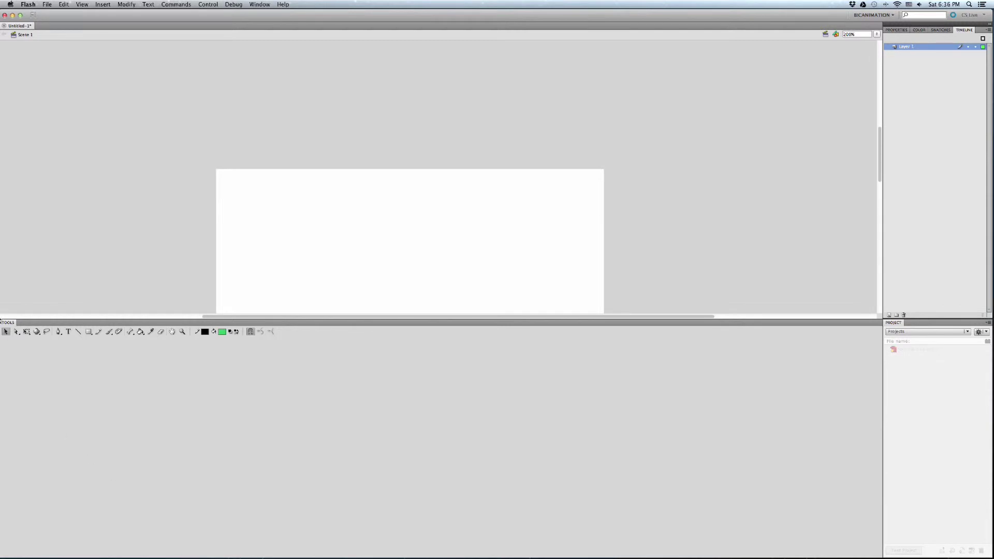
left_click_drag(2, 320, 1, 169)
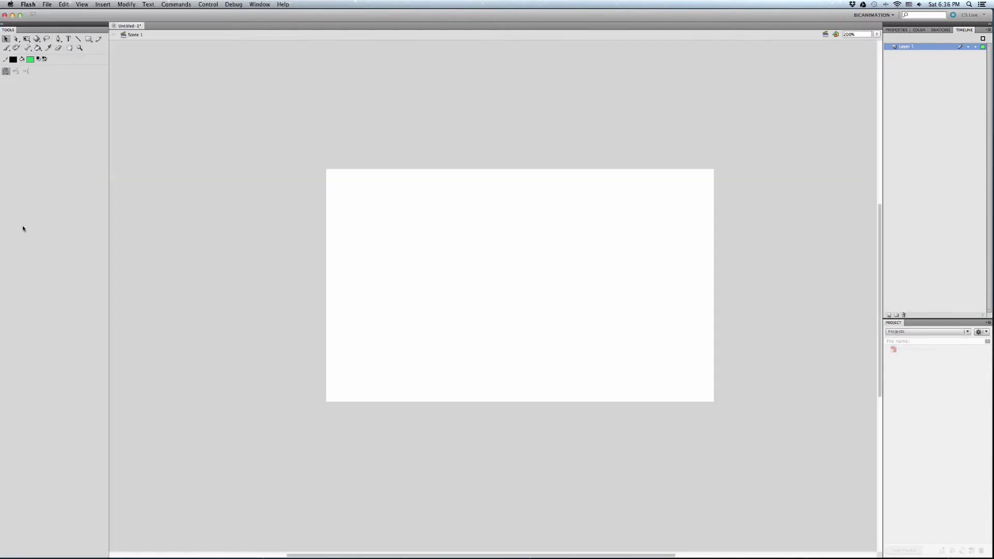
left_click_drag(7, 33, 324, 107)
Separate the Properties, Color and Swatches panels into floating panels over the stage and lengthen the Properties panel
left_click(896, 29)
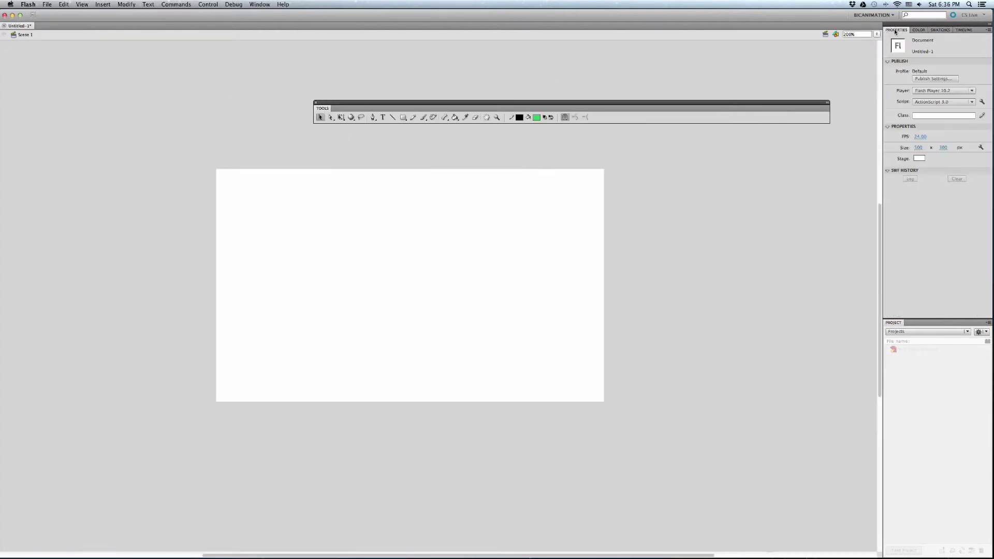
left_click_drag(896, 30, 283, 221)
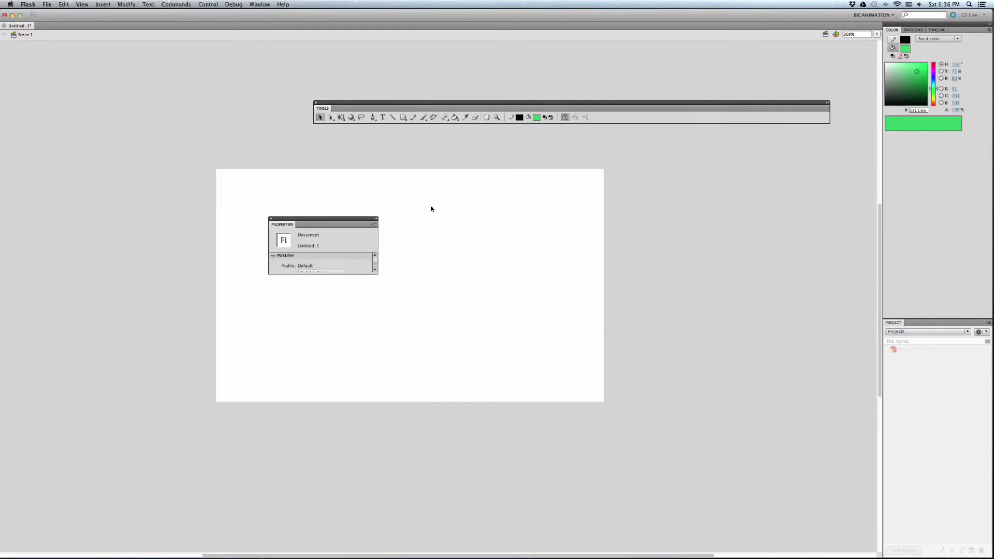
left_click_drag(429, 230, 430, 231)
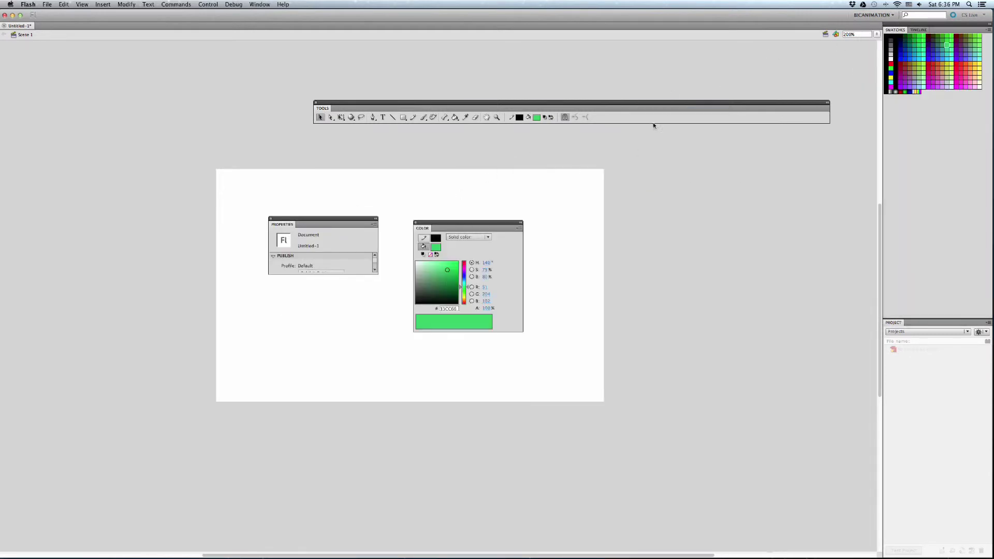
left_click_drag(892, 31, 598, 173)
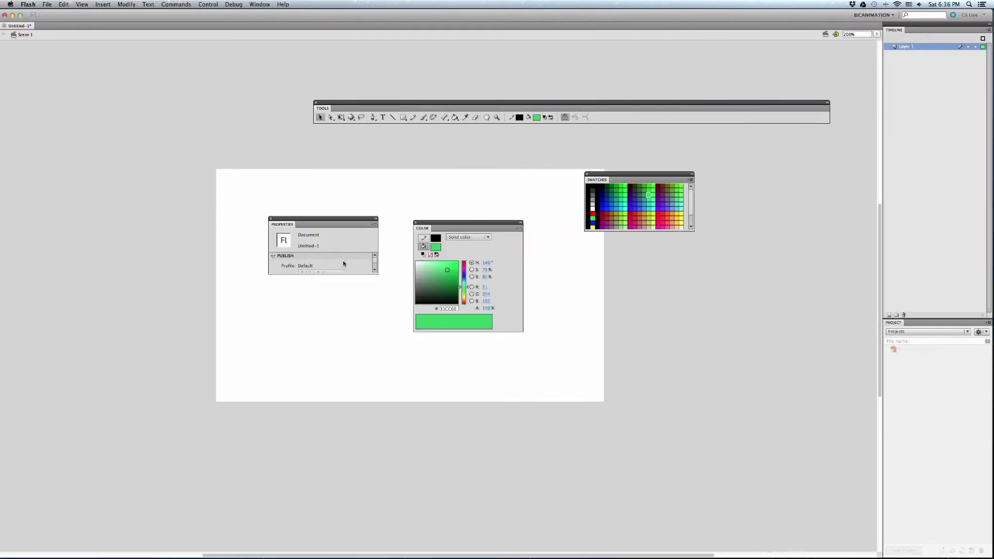
left_click_drag(376, 277, 376, 461)
Dock the Timeline across the area above the stage and regroup Properties, Color and Swatches in the side column with Properties in front
left_click_drag(278, 226, 906, 30)
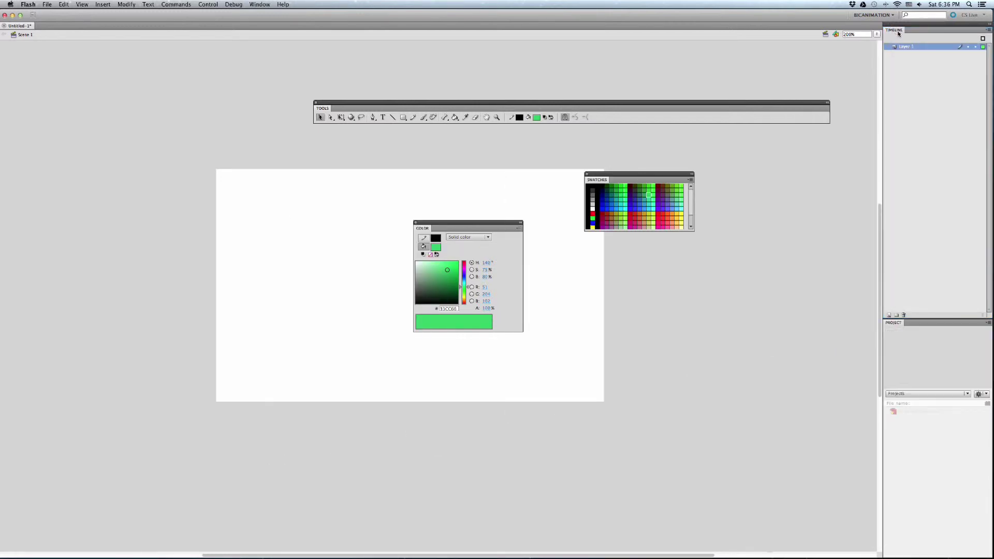
left_click_drag(890, 205, 128, 27)
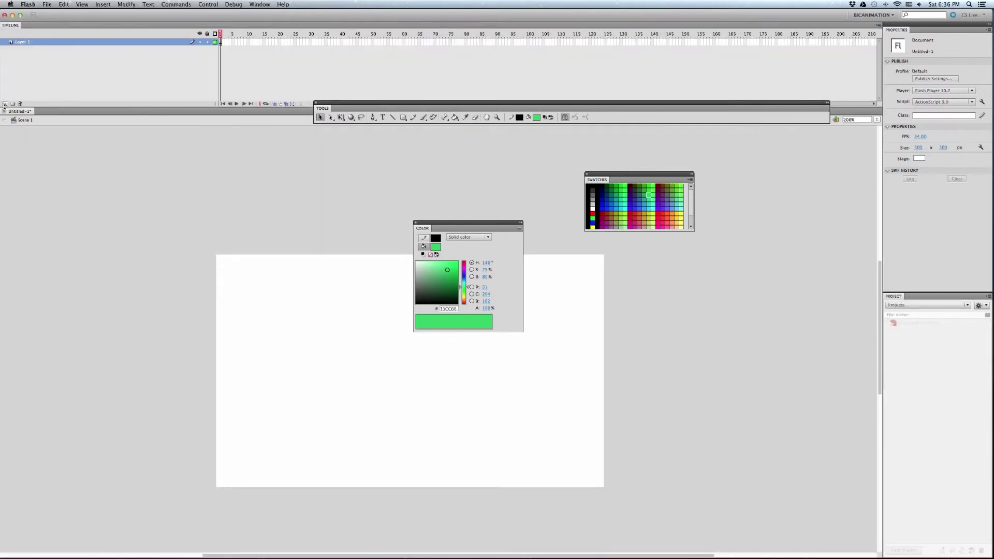
left_click_drag(423, 229, 922, 32)
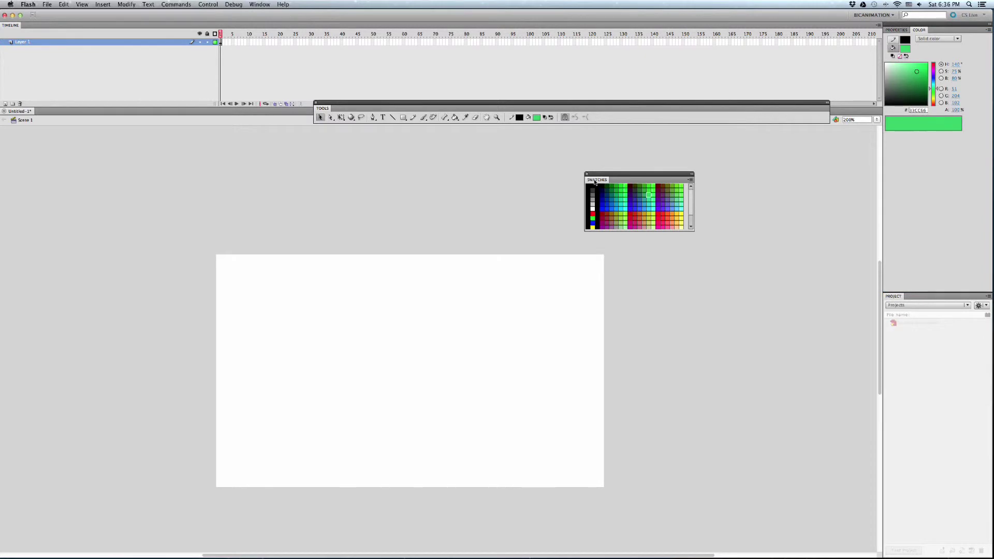
left_click_drag(595, 180, 926, 36)
left_click(896, 30)
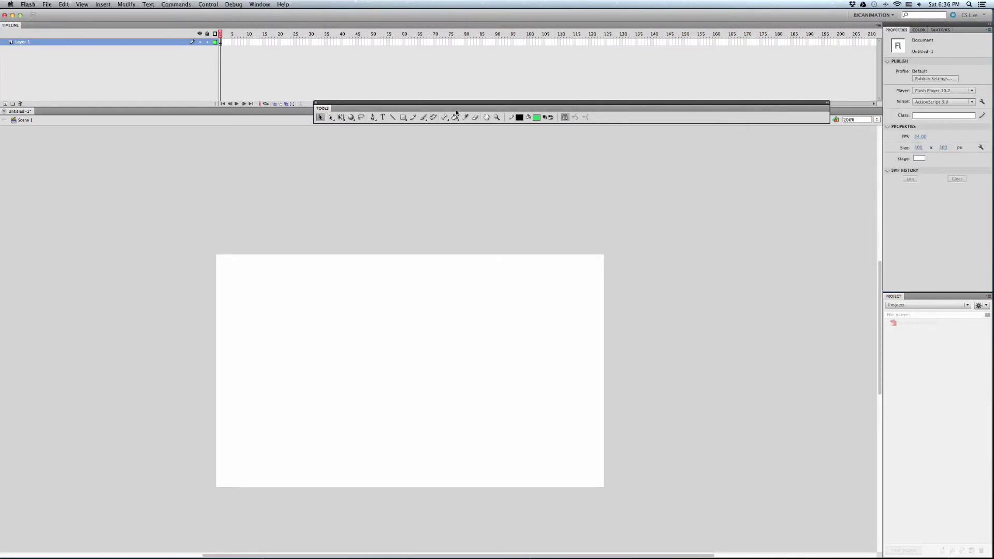
Reposition the floating Tools panel between the Timeline and the stage, close it and reopen it
left_click_drag(87, 109, 175, 160)
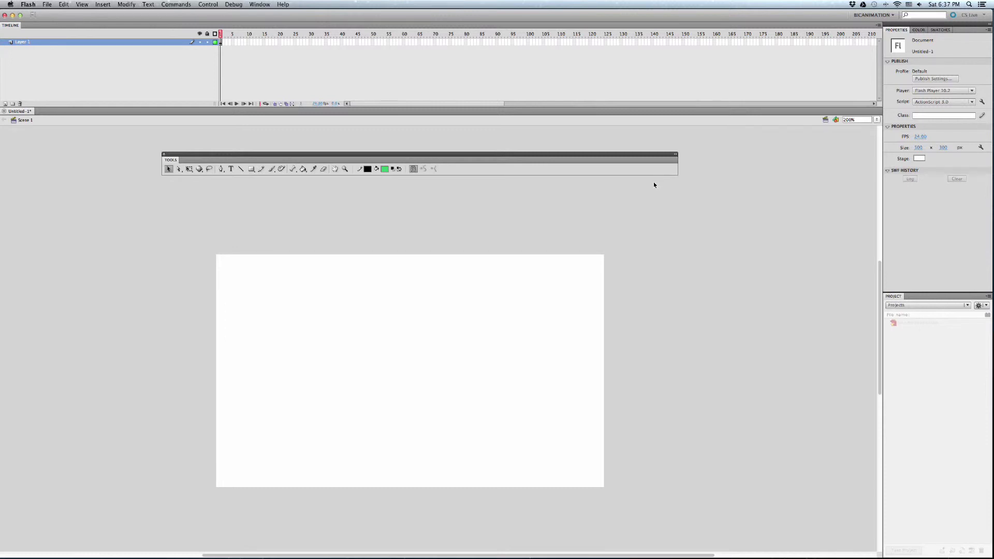
mouse_move(545, 161)
left_mouse_down()
mouse_move(533, 154)
mouse_move(504, 192)
mouse_move(554, 146)
mouse_move(538, 143)
left_mouse_up()
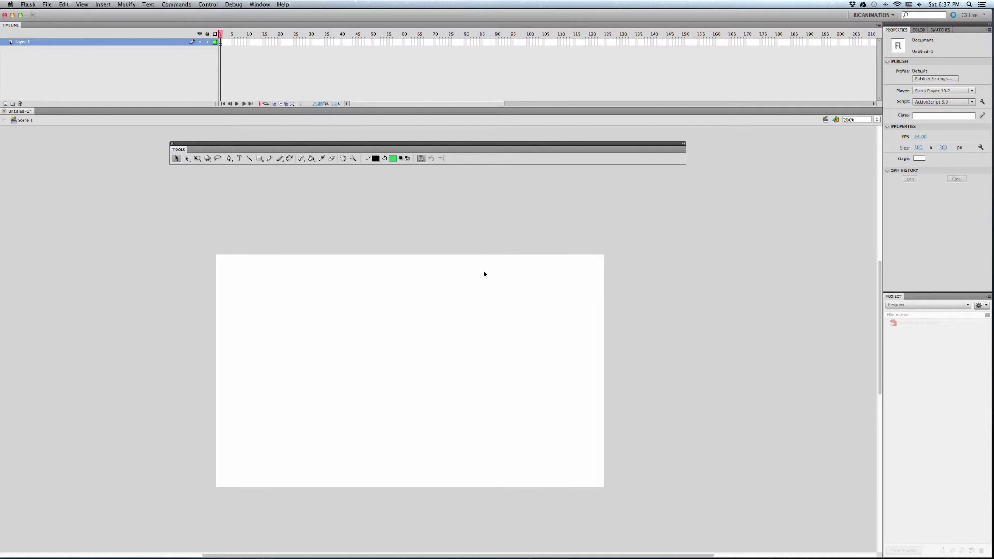
left_click_drag(555, 157, 552, 155)
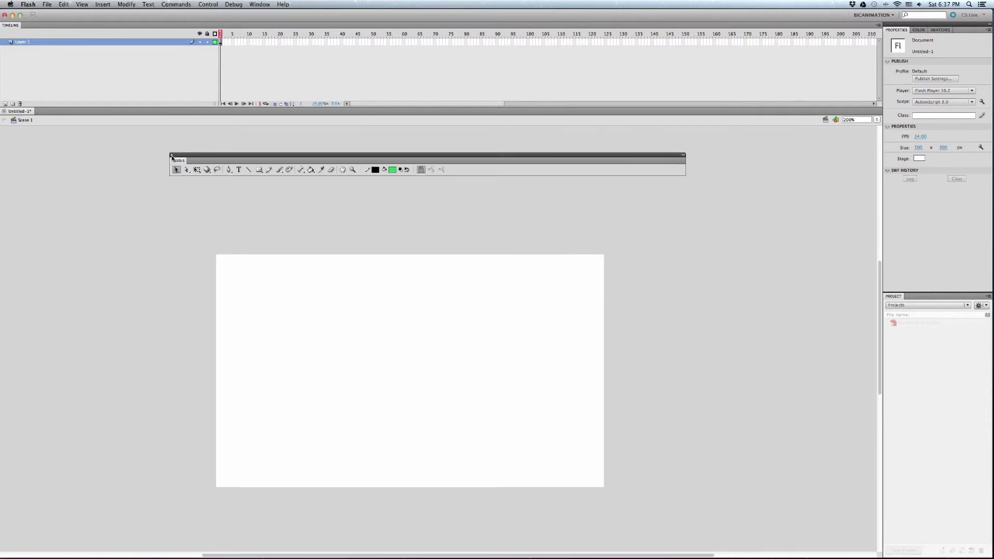
left_click(171, 155)
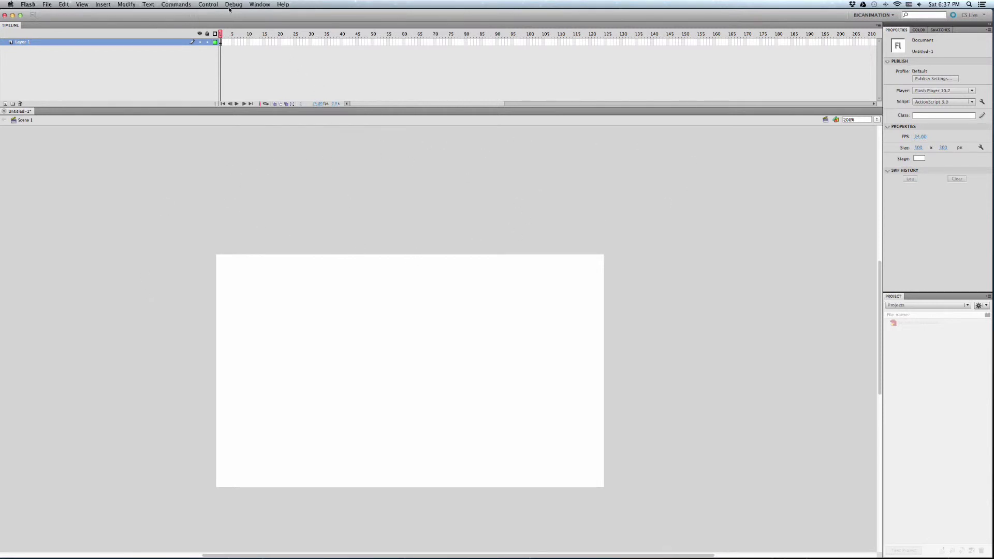
left_click(261, 5)
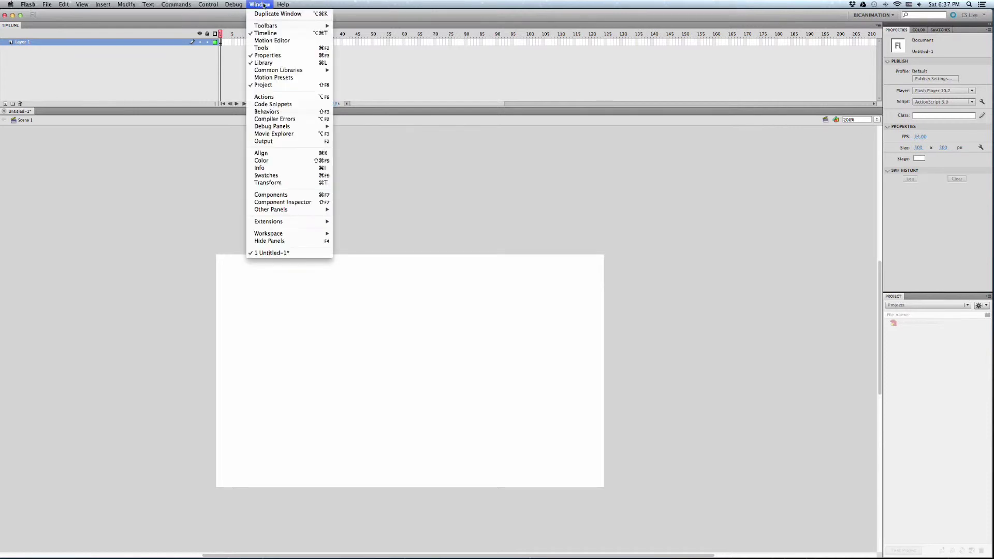
left_click(266, 50)
mouse_move(188, 155)
left_mouse_down()
mouse_move(170, 159)
mouse_move(181, 163)
left_mouse_up()
Undock the Properties panel, close it, reopen it and dock it back in the group with Color and Swatches
left_click_drag(896, 30, 406, 195)
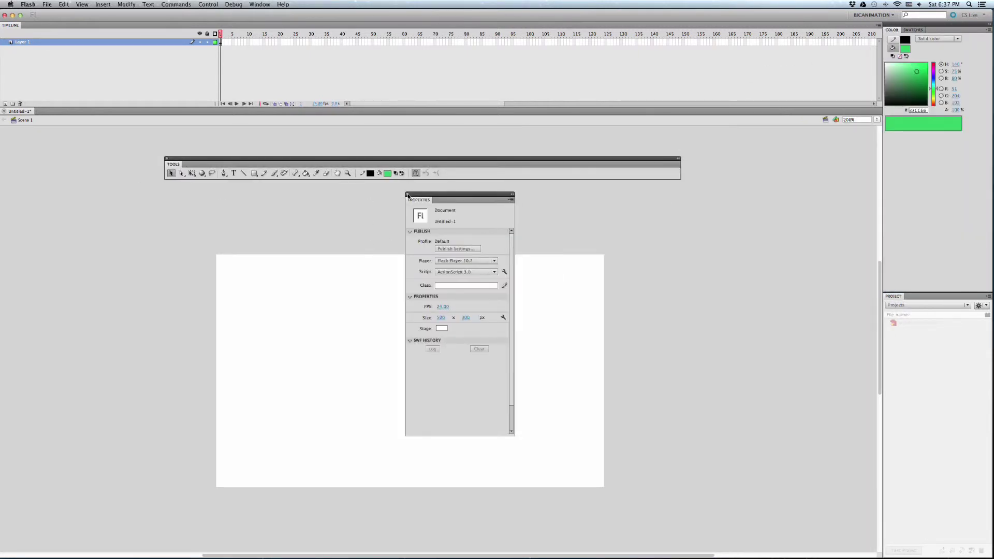
left_click(408, 195)
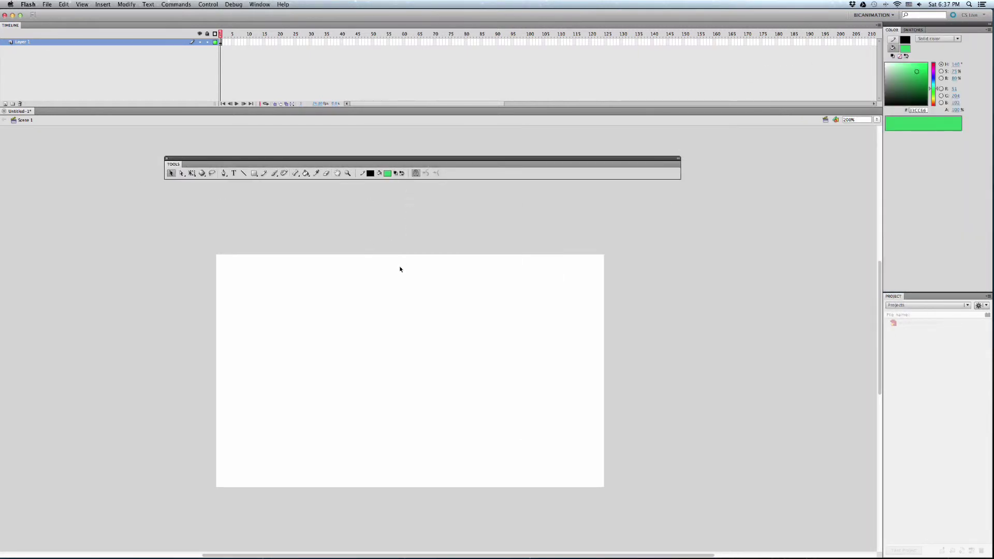
left_click(264, 5)
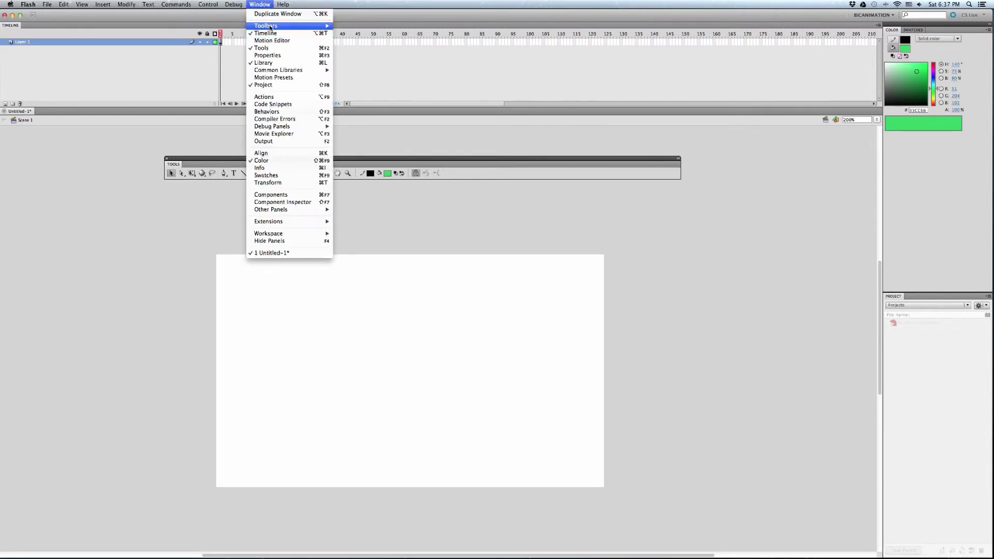
left_click(268, 55)
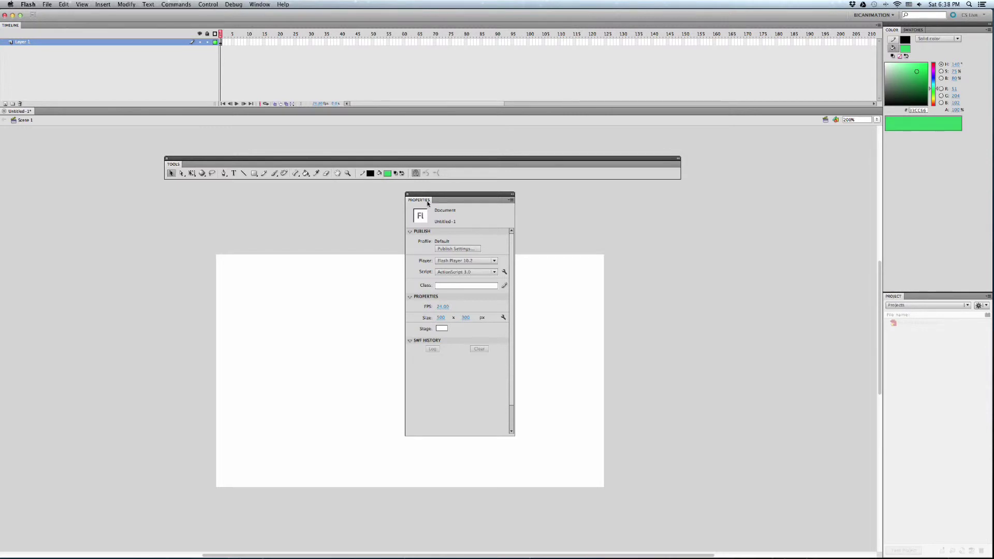
left_click_drag(427, 200, 898, 32)
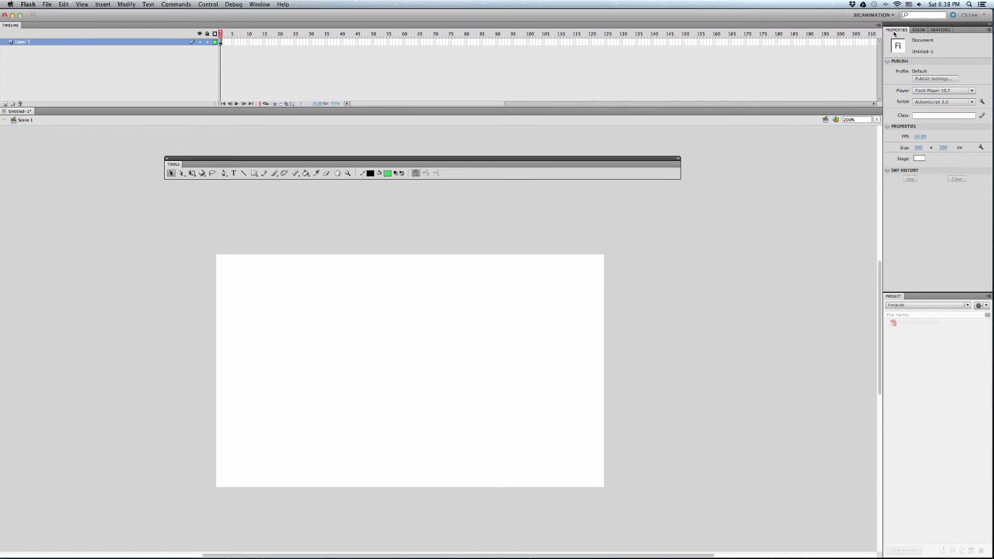
Shorten the Timeline and dock the Tools panel directly beneath it as a thin single-row strip above the stage
left_click_drag(197, 160, 149, 166)
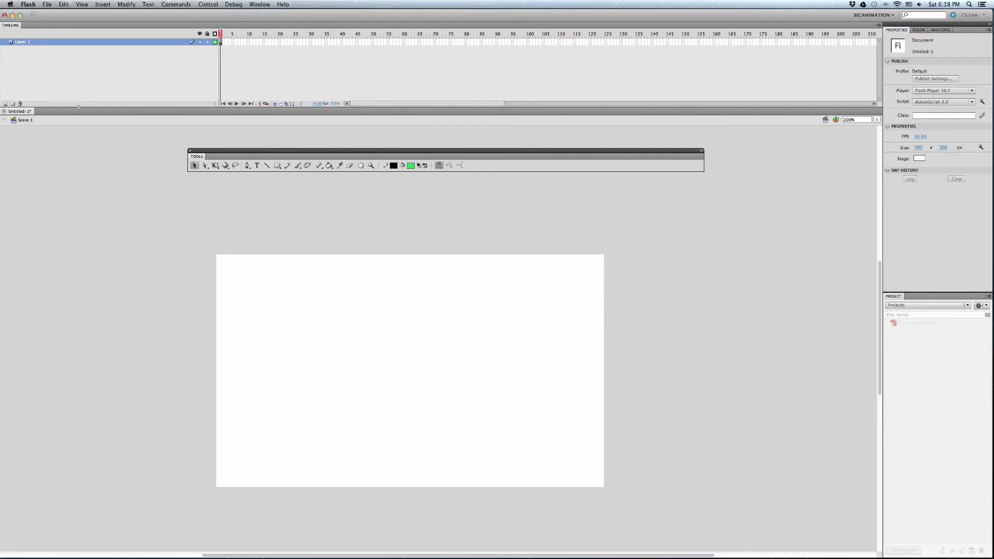
left_click_drag(78, 106, 148, 55)
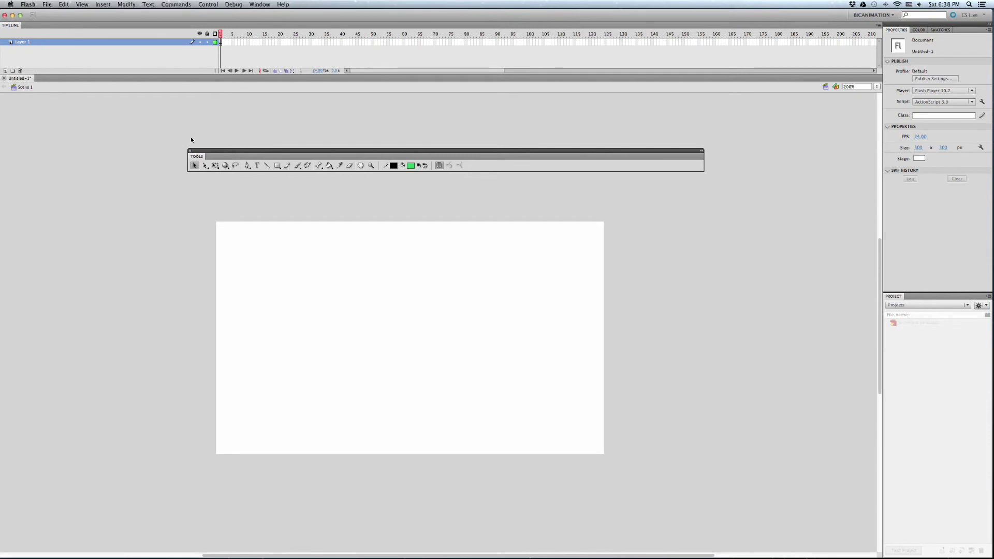
left_click_drag(197, 157, 77, 93)
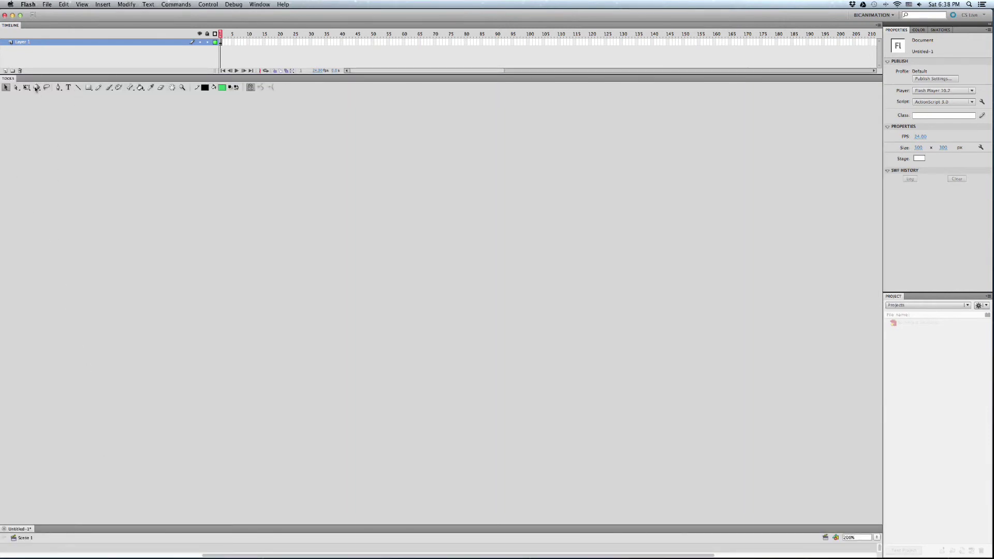
left_click_drag(202, 525, 181, 90)
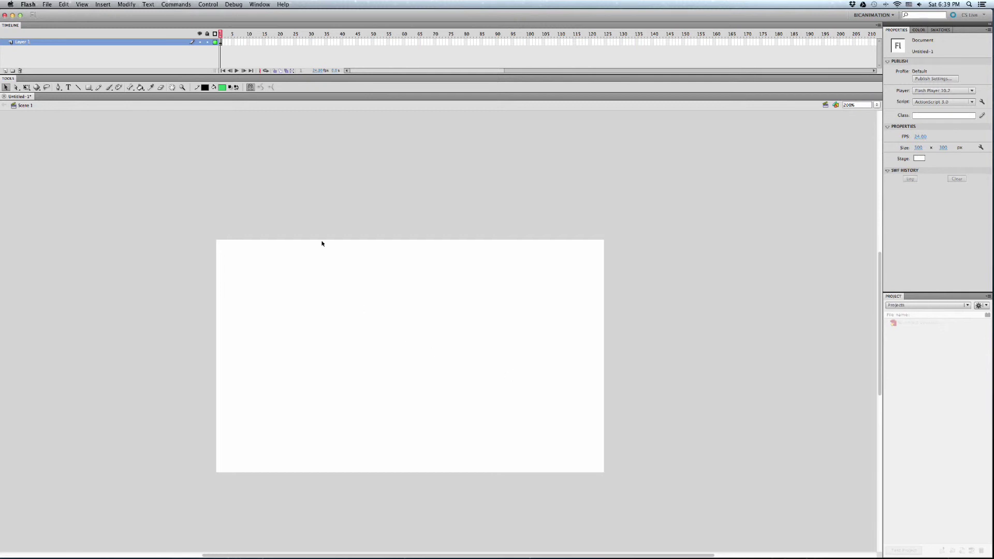
Preview the Animator, Classic and Debug workspace layouts and switch back to the BICANIMATION workspace
left_click(258, 4)
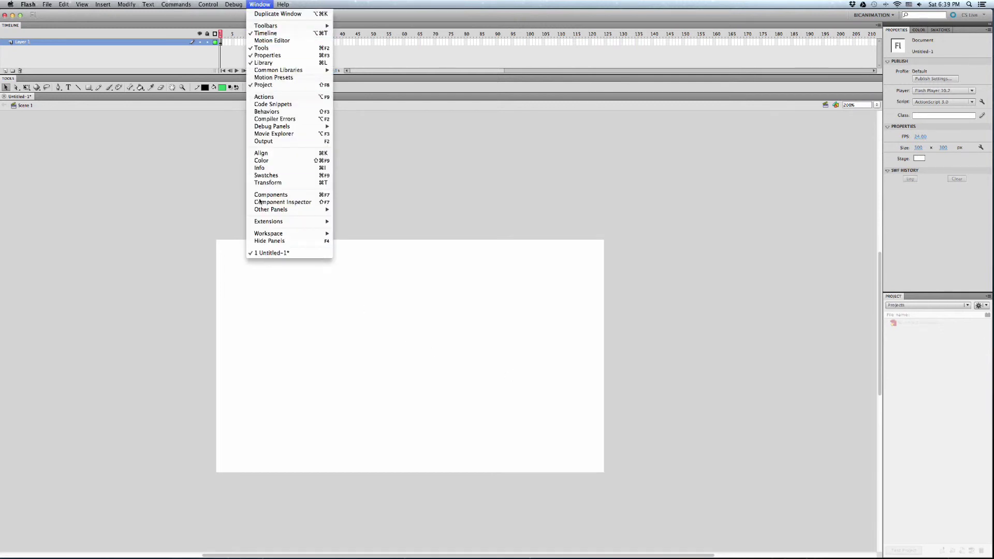
mouse_move(269, 237)
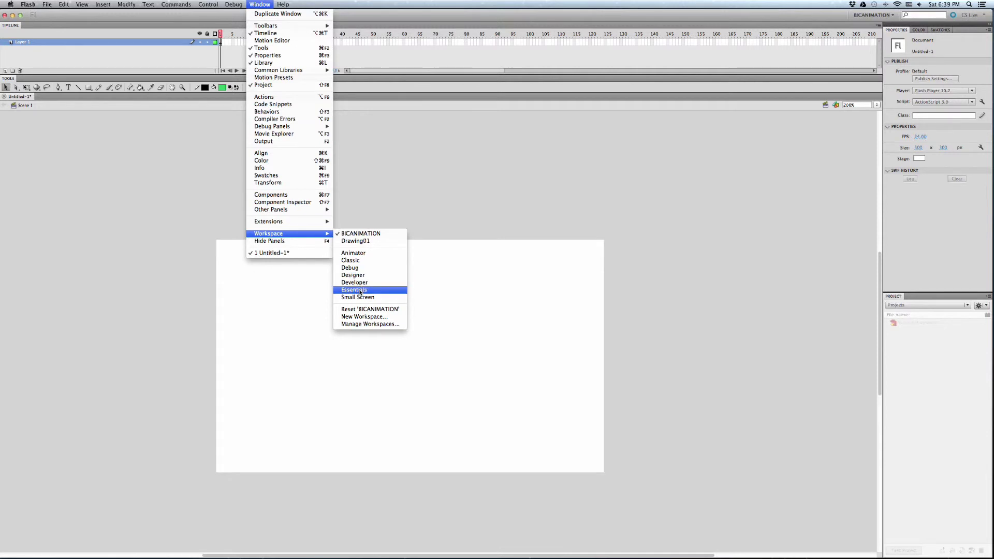
left_click(363, 254)
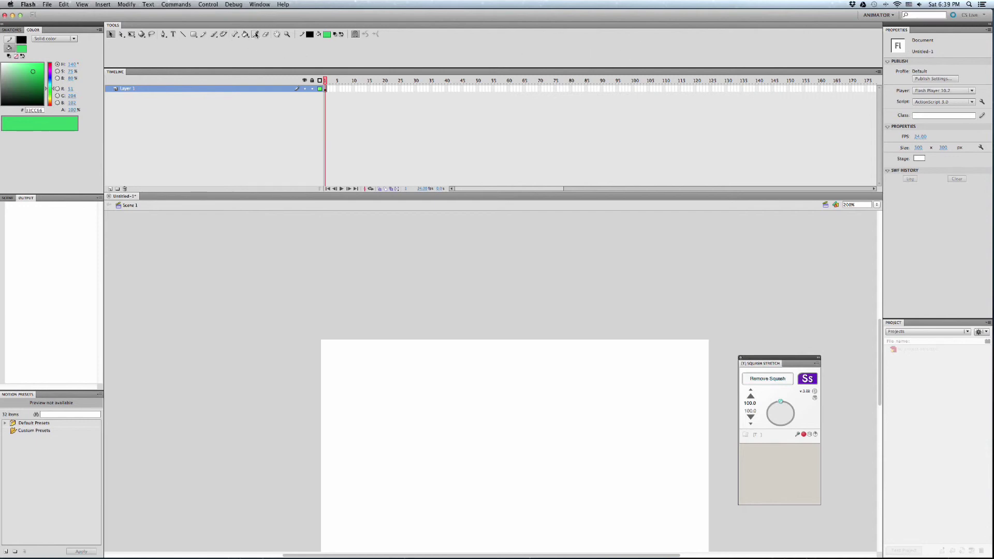
left_click(260, 5)
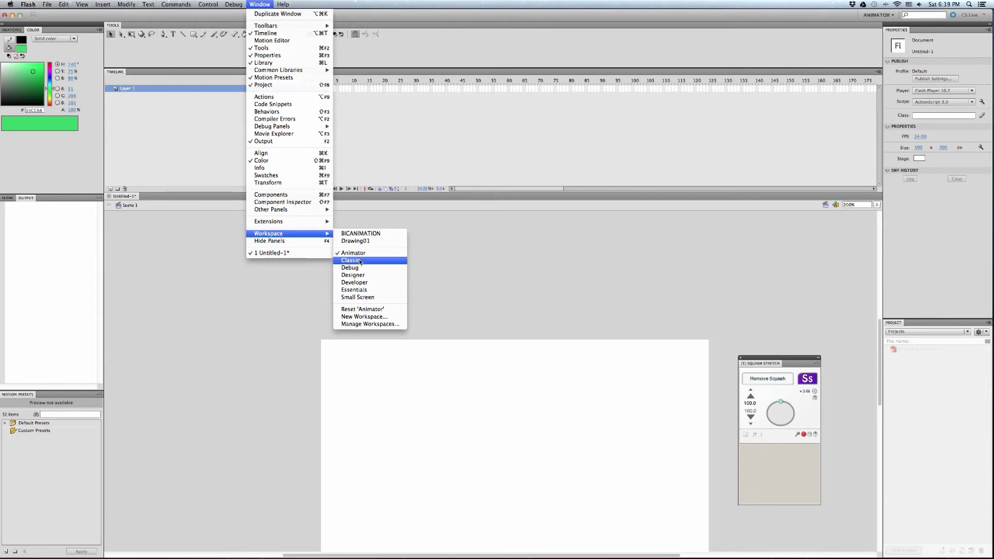
left_click(359, 260)
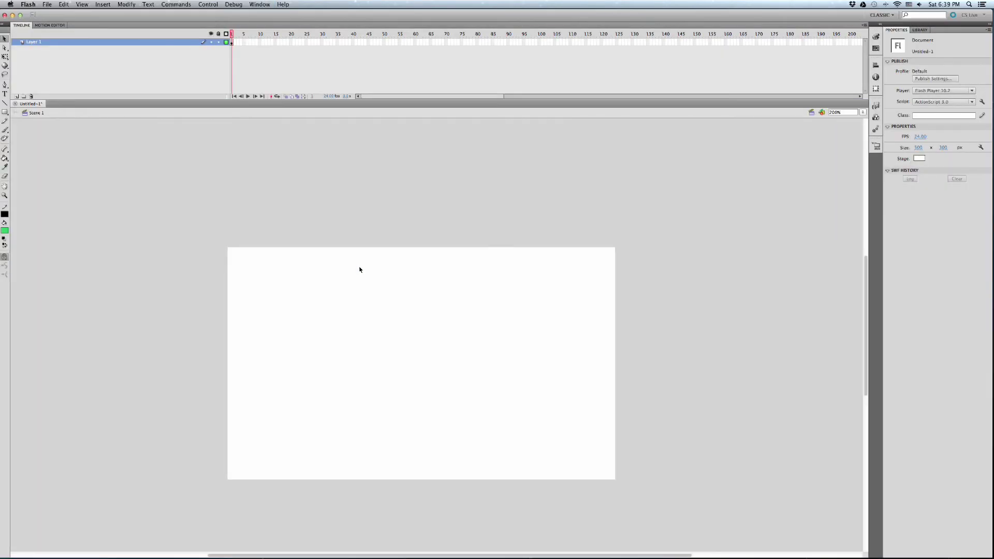
left_click(258, 5)
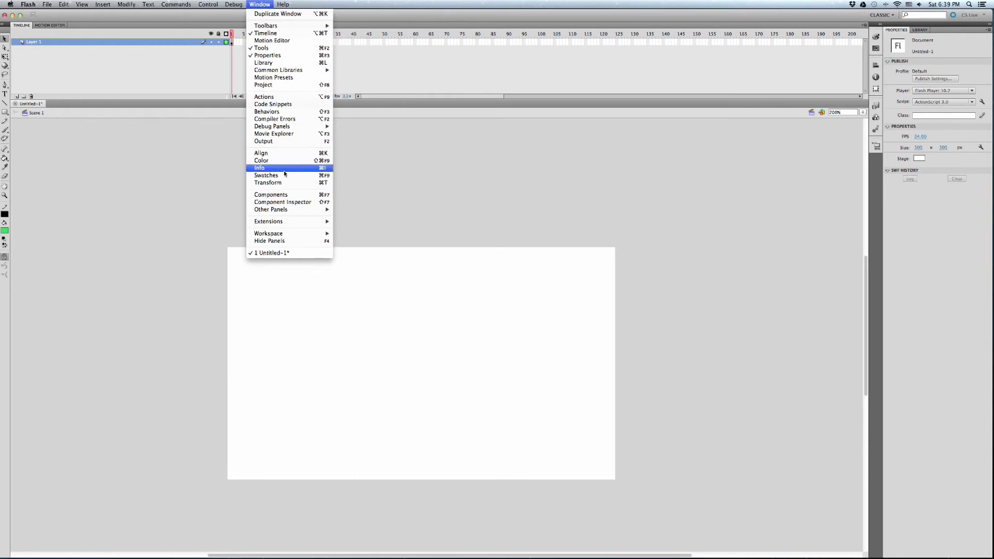
mouse_move(293, 235)
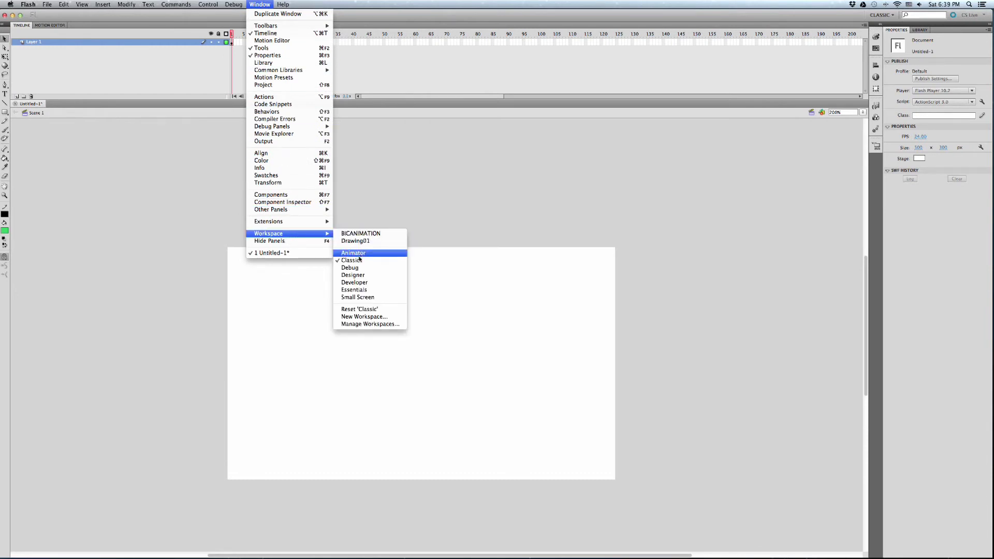
left_click(355, 268)
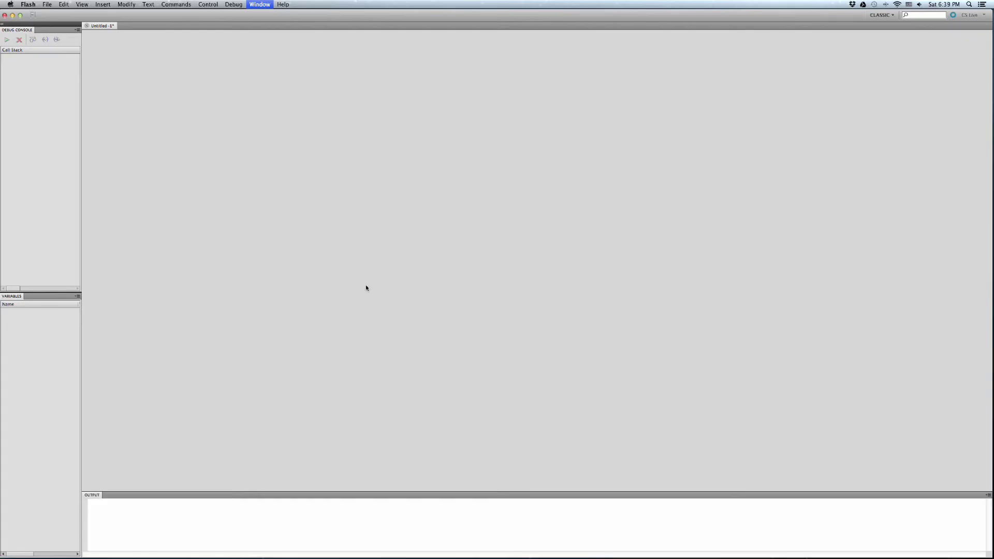
left_click(254, 5)
mouse_move(327, 234)
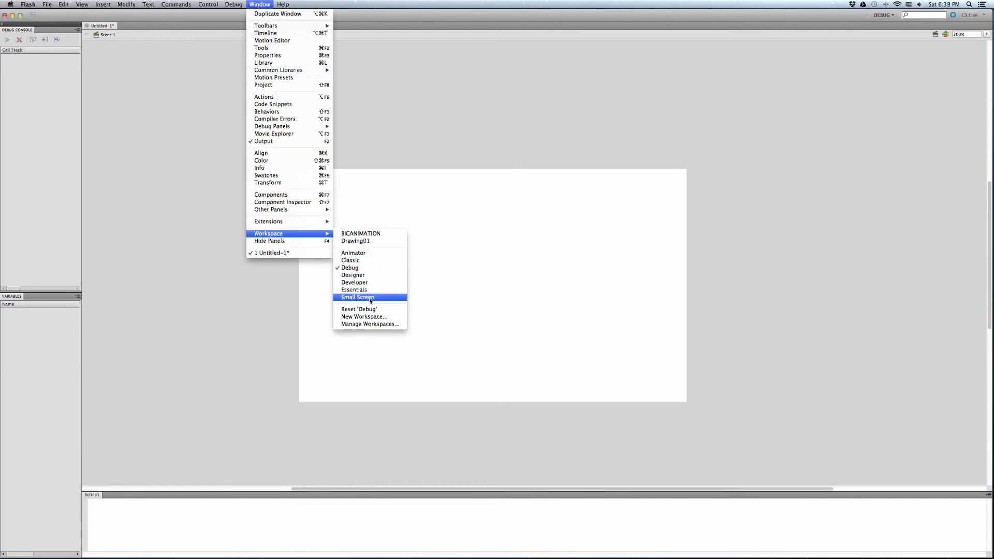
left_click(366, 235)
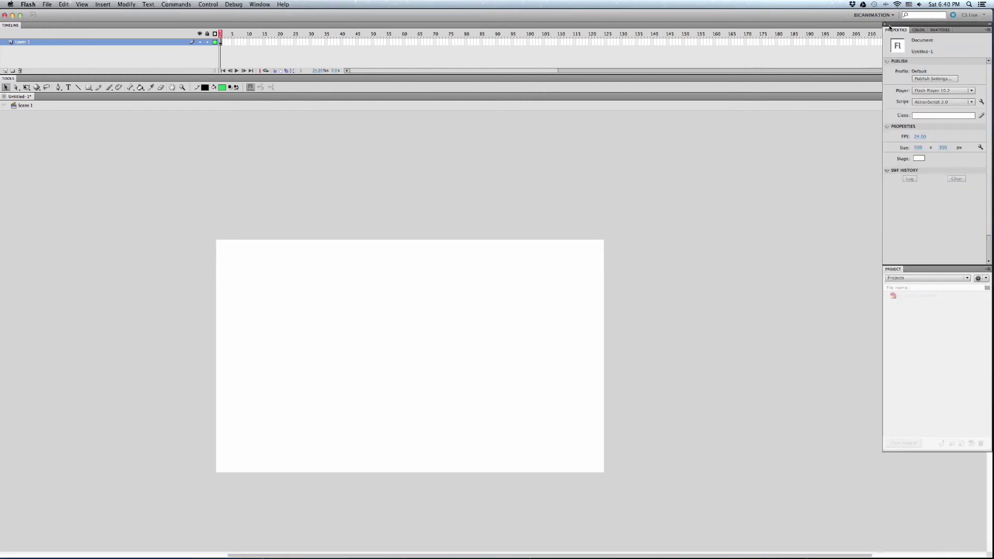
Move the floating column holding Properties, Color, Swatches and Project closer to the stage
left_click_drag(894, 29, 750, 109)
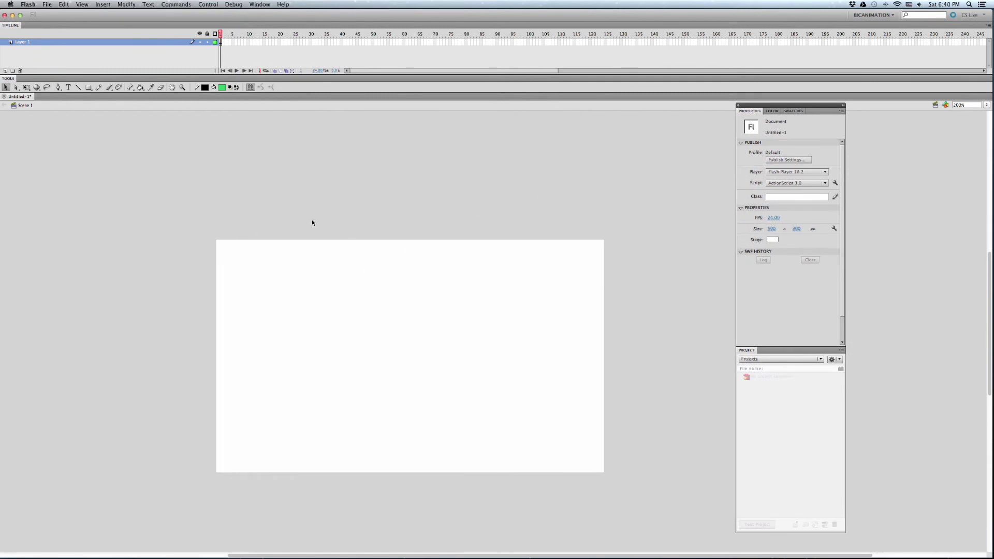
Save the current panel arrangement as a new workspace named Drawing02
left_click(260, 5)
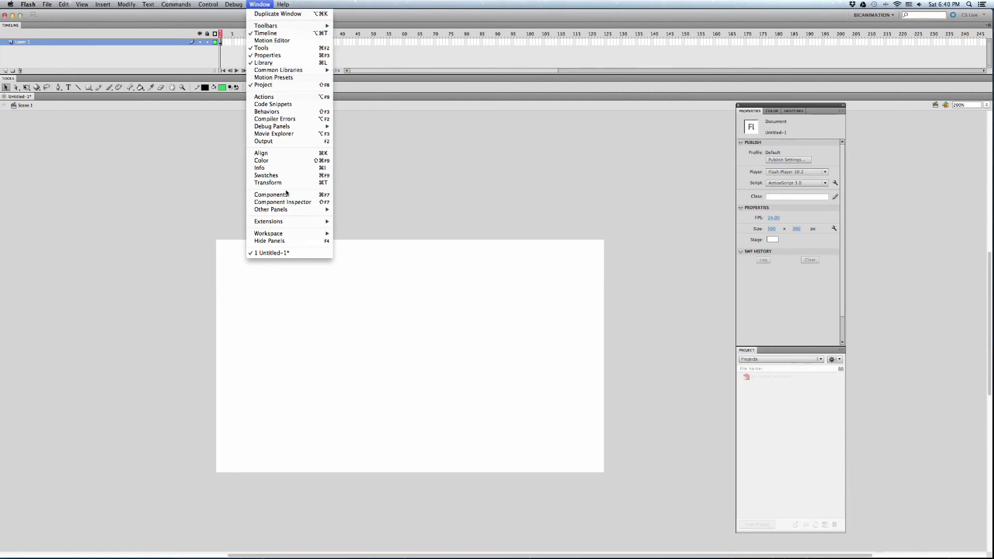
mouse_move(287, 234)
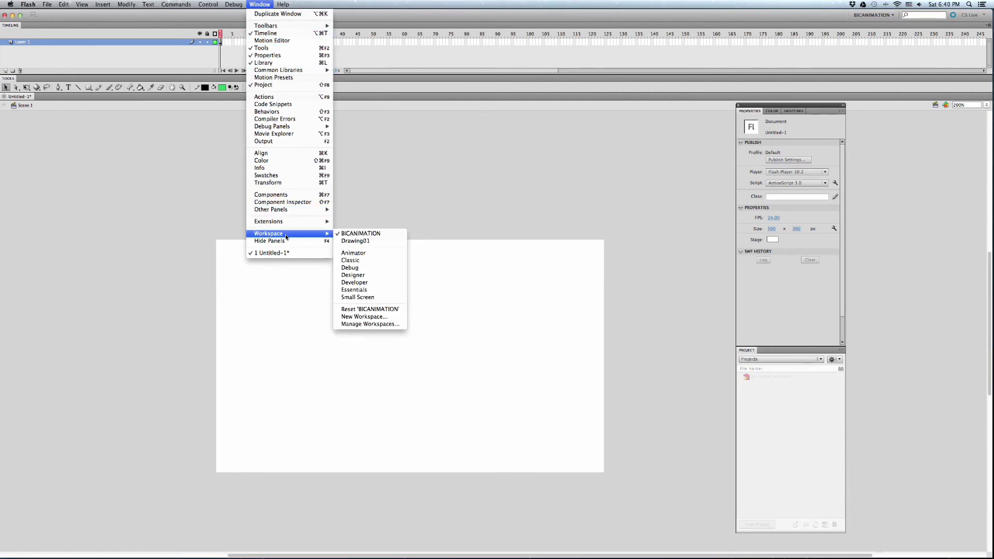
left_click(370, 317)
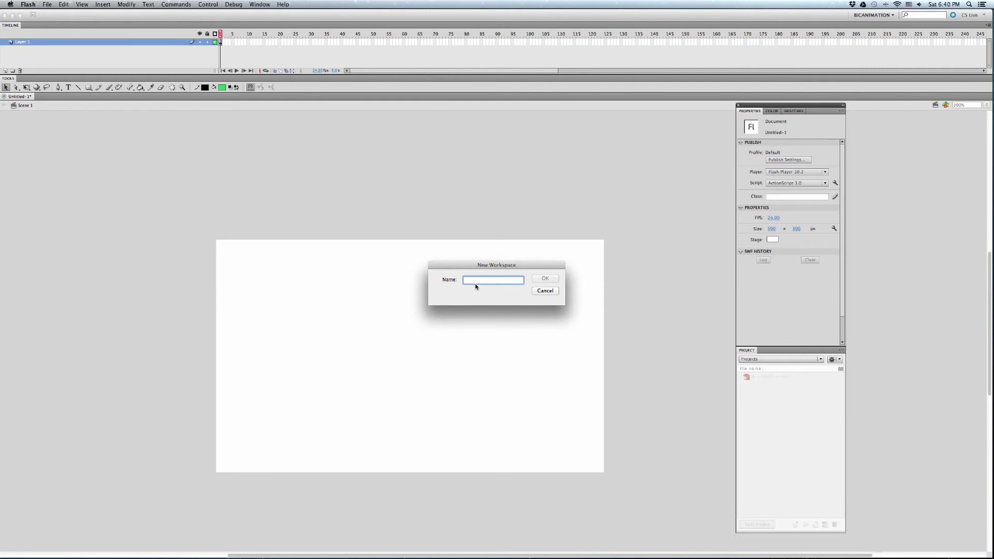
type("Drawi")
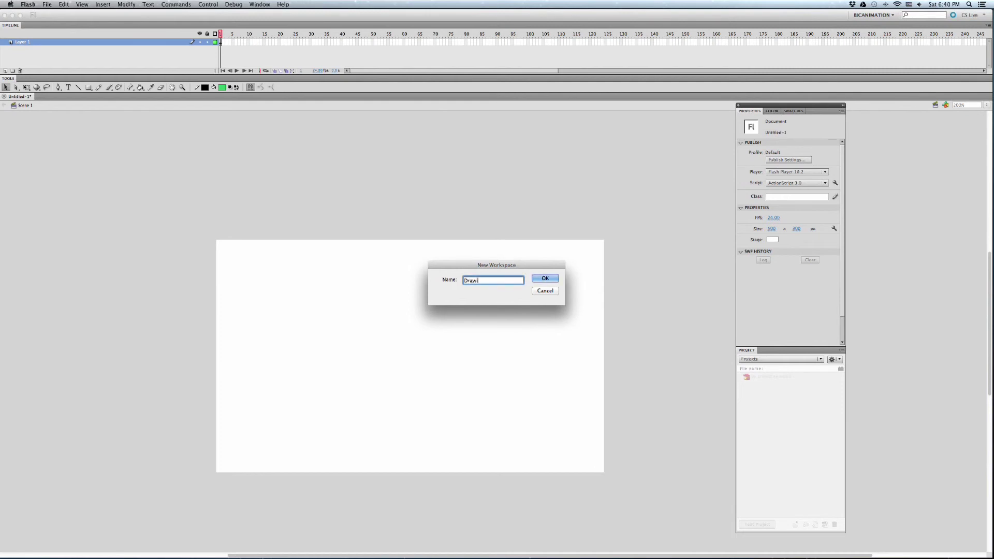
type("ng02")
left_click(556, 278)
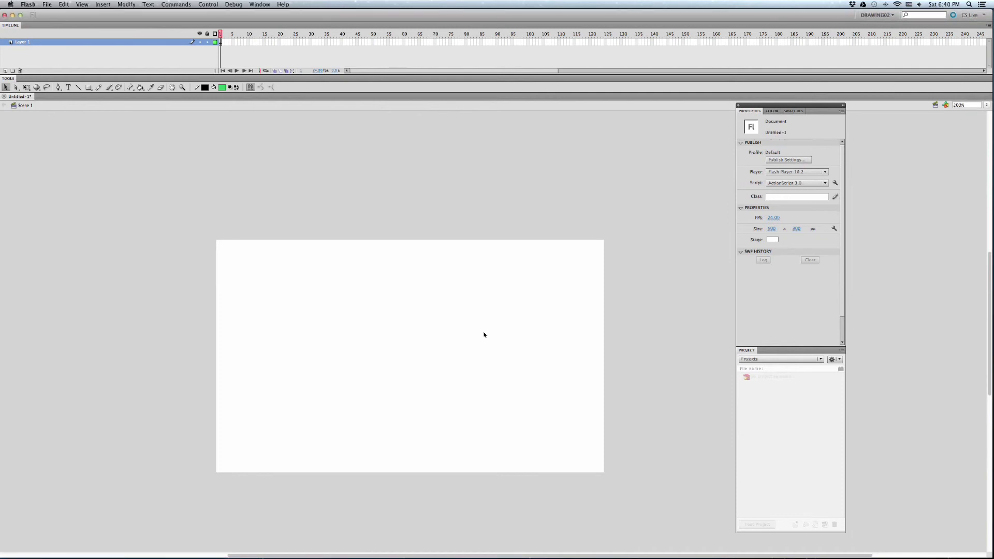
Delete the saved Drawing01 workspace through the Manage Workspaces dialog and close the dialog
left_click(259, 4)
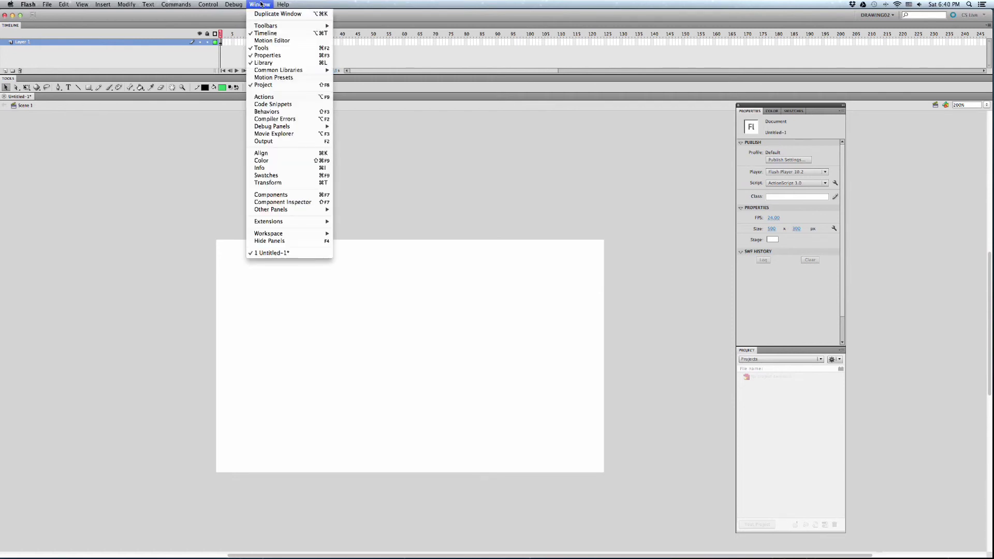
mouse_move(272, 236)
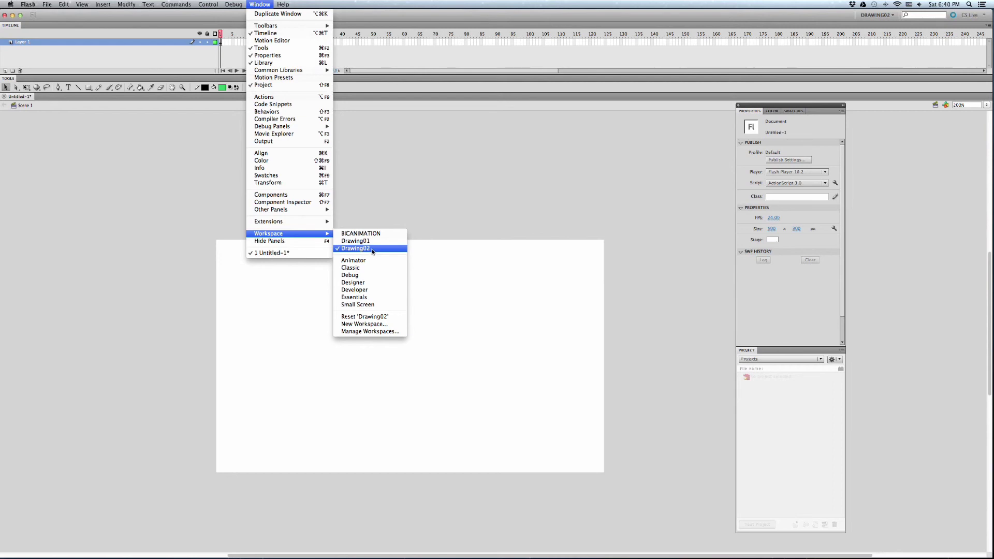
left_click(386, 332)
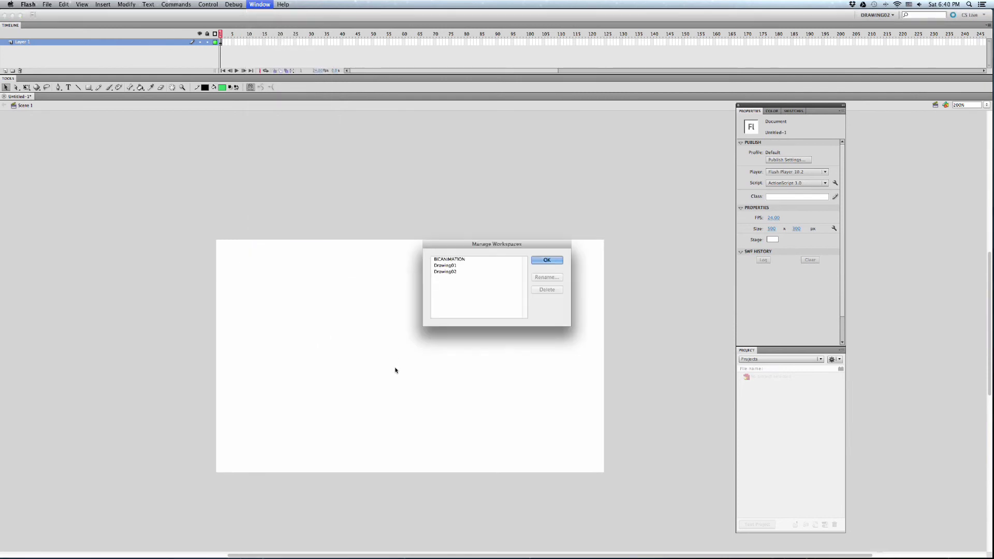
left_click_drag(489, 241, 295, 144)
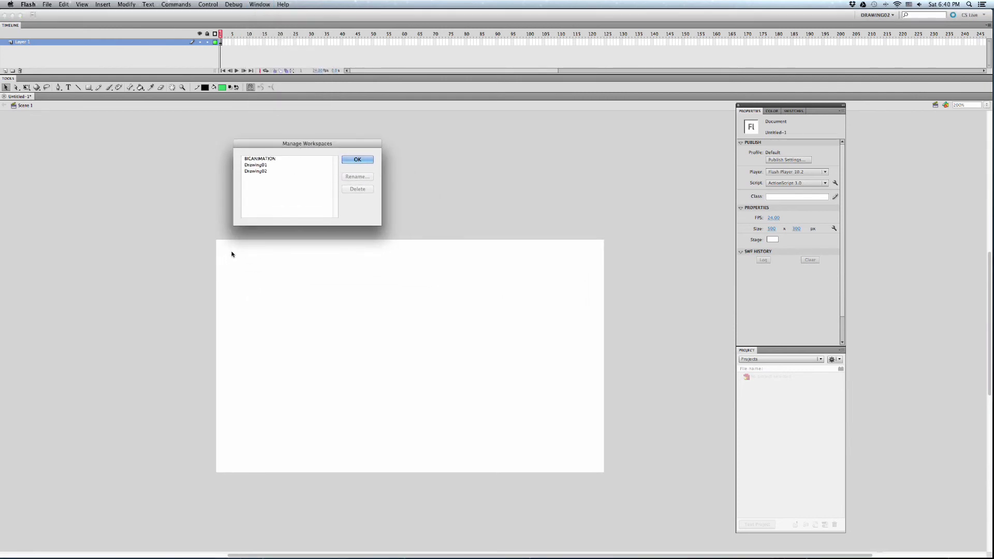
left_click(260, 165)
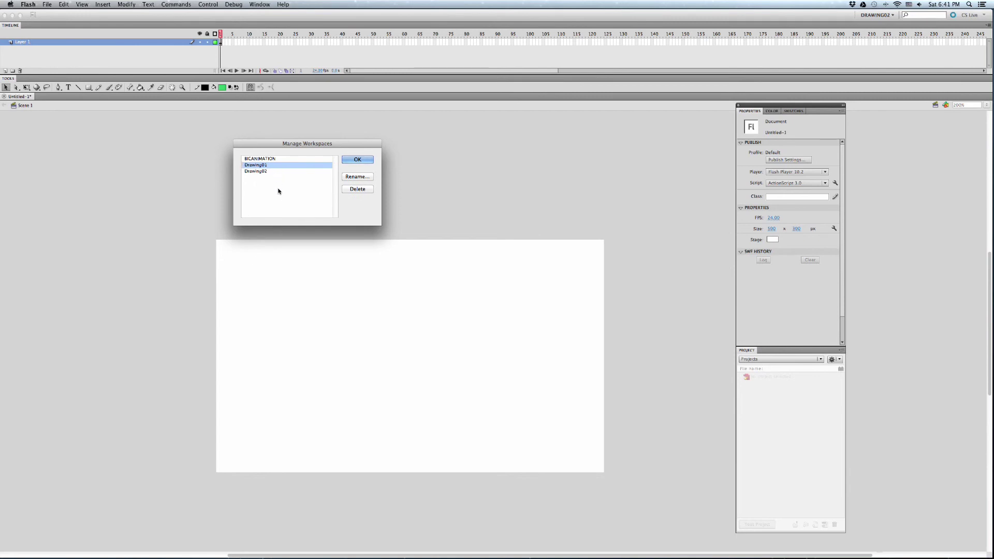
left_click(357, 189)
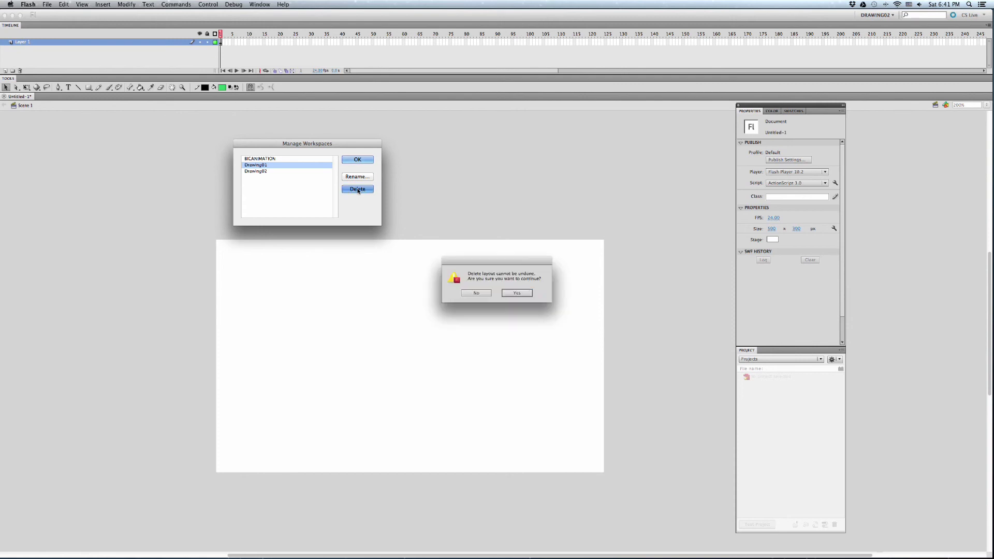
left_click(530, 294)
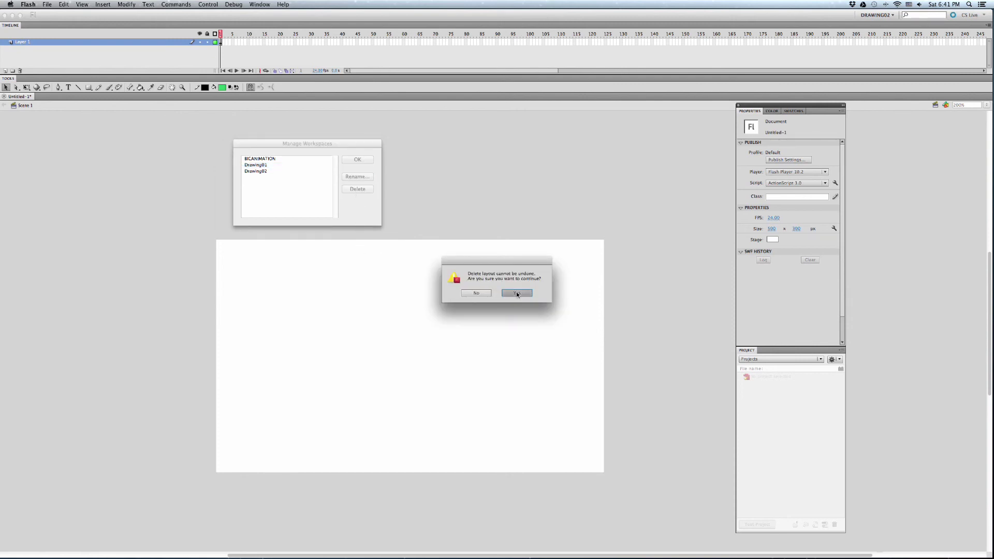
left_click(357, 159)
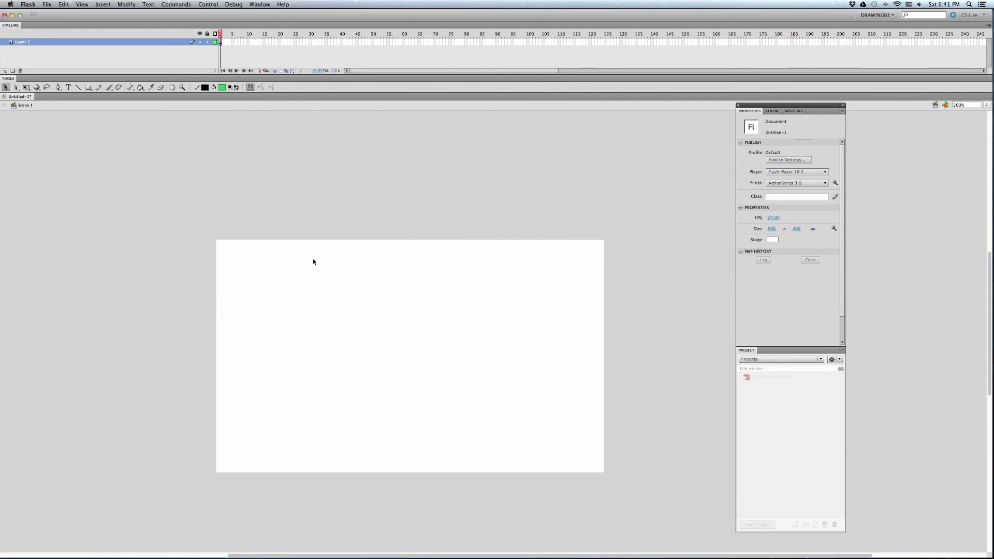
Check the list of saved workspaces and switch back to the BICANIMATION layout
left_click(261, 6)
mouse_move(306, 233)
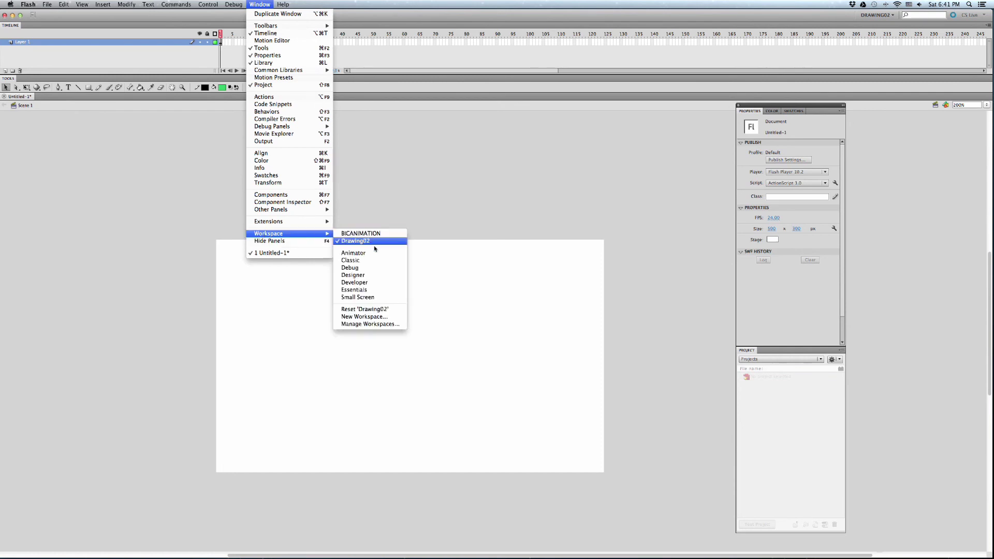
left_click(712, 6)
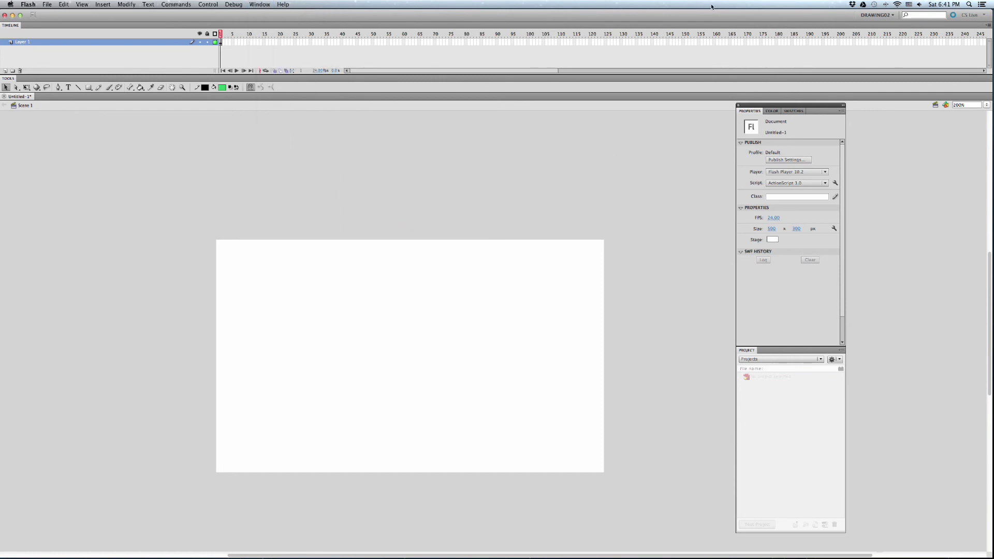
left_click(877, 16)
left_click(876, 25)
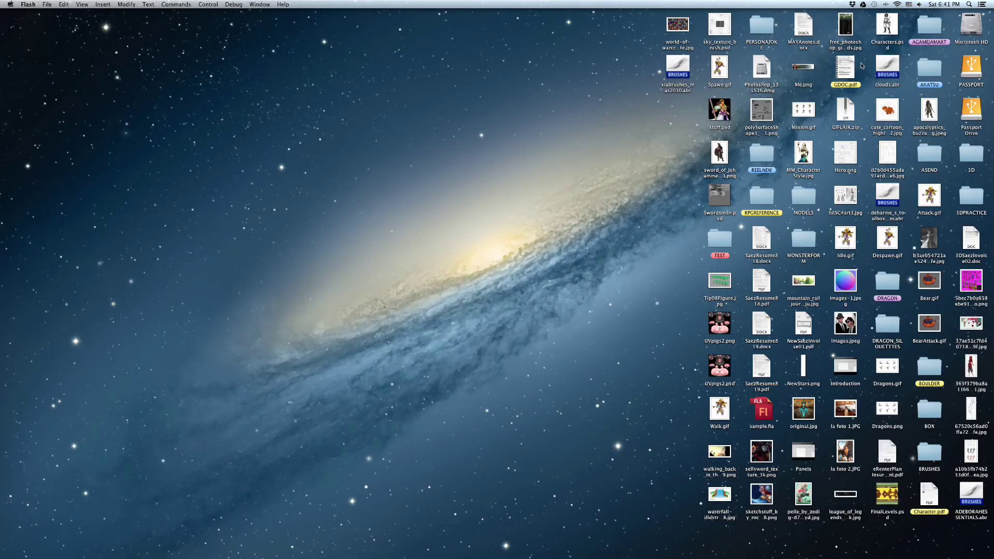